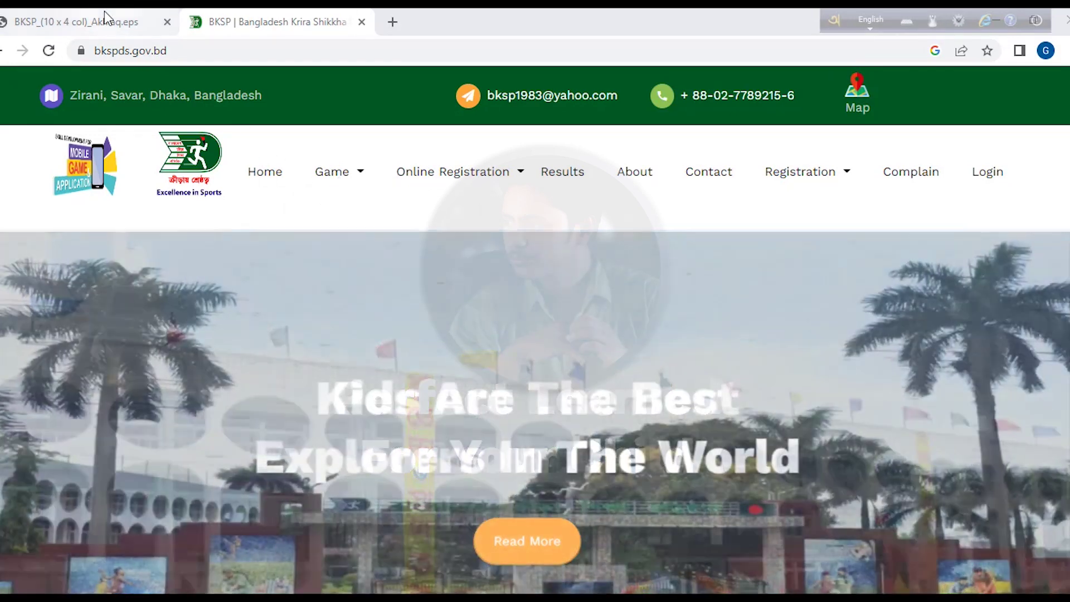
- Switch to the tab showing the downloaded BKSP admission circular 2023 PDF
{"action": "left_click", "coordinate": [106, 21]}
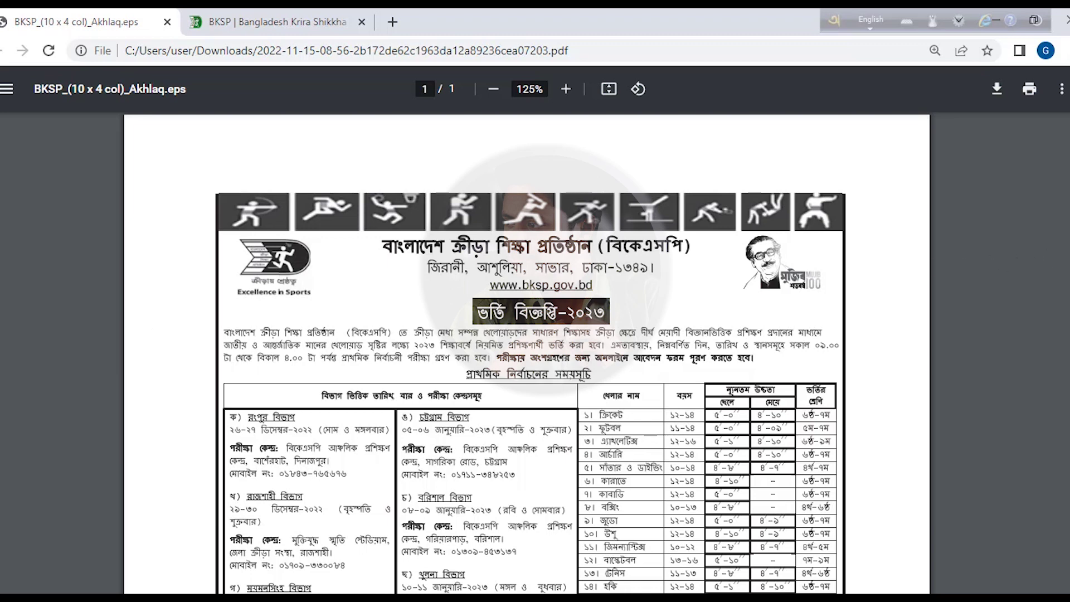
- Scroll through the admission notice PDF and back to the preliminary selection schedule
{"action": "scroll", "coordinate": [535, 351], "scroll_direction": "down", "scroll_amount": 3}
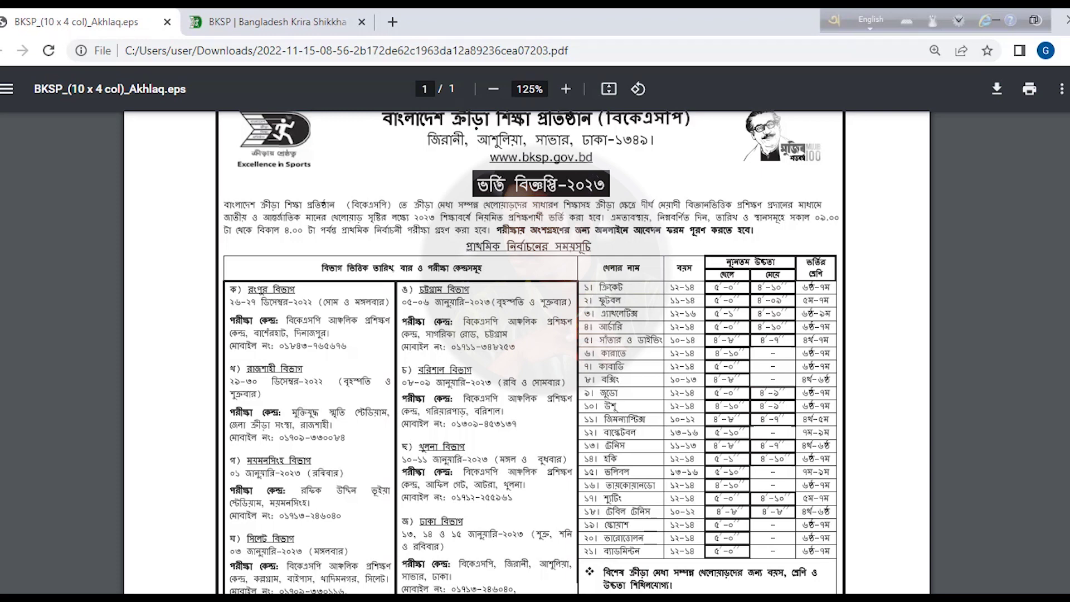
{"action": "scroll", "coordinate": [535, 351], "scroll_direction": "down", "scroll_amount": 1}
{"action": "scroll", "coordinate": [534, 351], "scroll_direction": "up", "scroll_amount": 3}
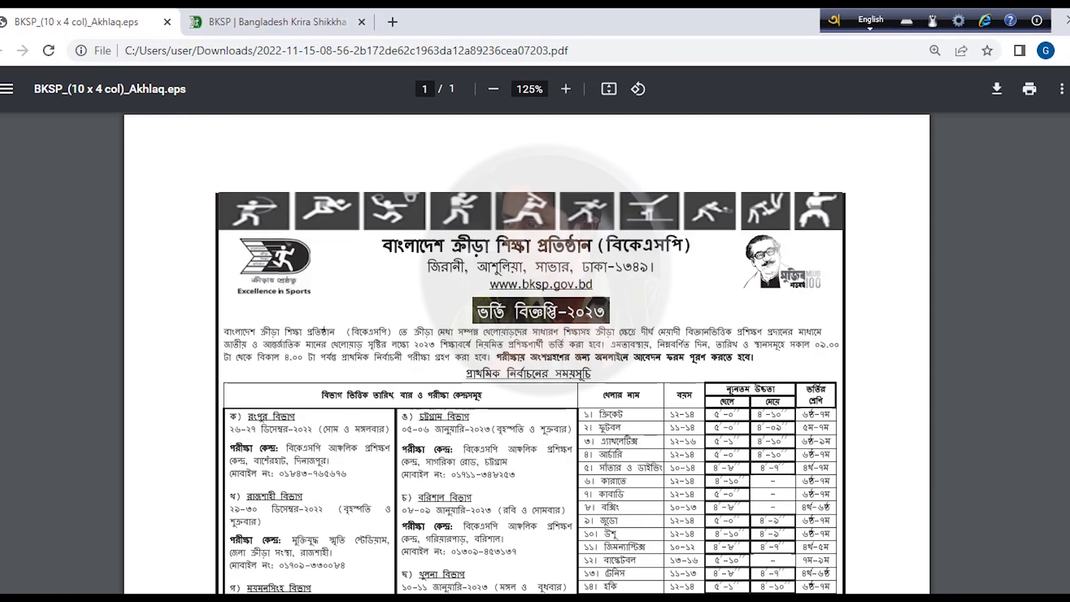
{"action": "scroll", "coordinate": [752, 360], "scroll_direction": "down", "scroll_amount": 5}
{"action": "scroll", "coordinate": [458, 226], "scroll_direction": "up", "scroll_amount": 3}
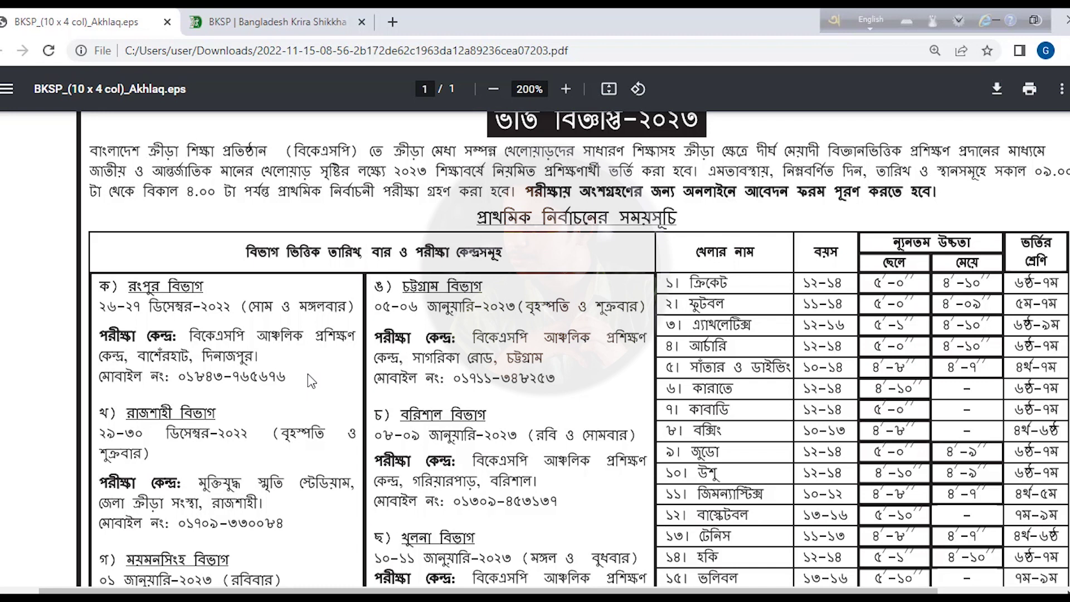
{"action": "scroll", "coordinate": [167, 303], "scroll_direction": "down", "scroll_amount": 2}
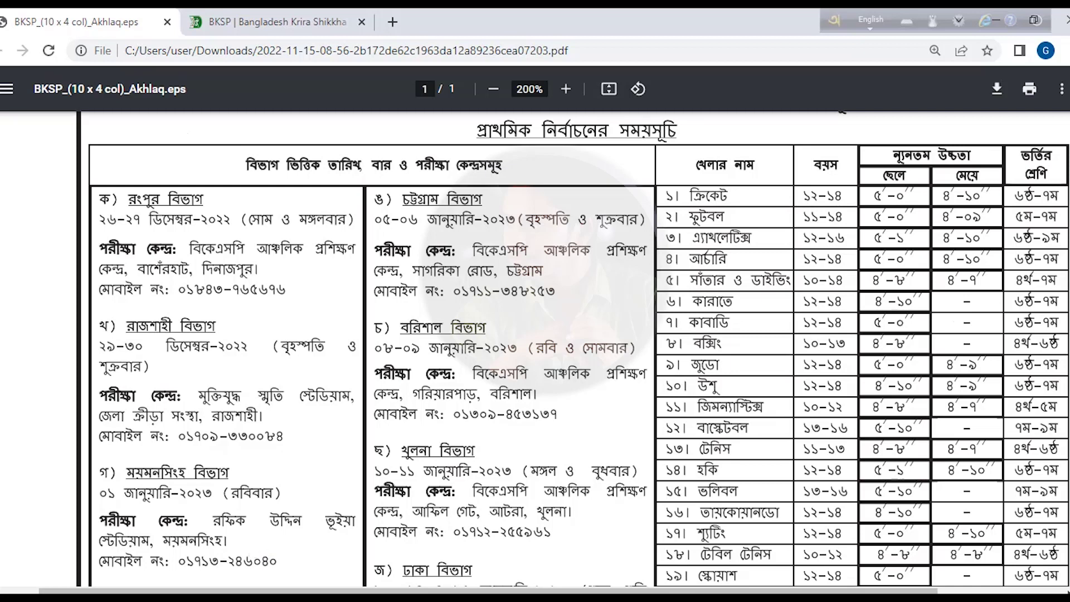
{"action": "scroll", "coordinate": [257, 548], "scroll_direction": "down", "scroll_amount": 3}
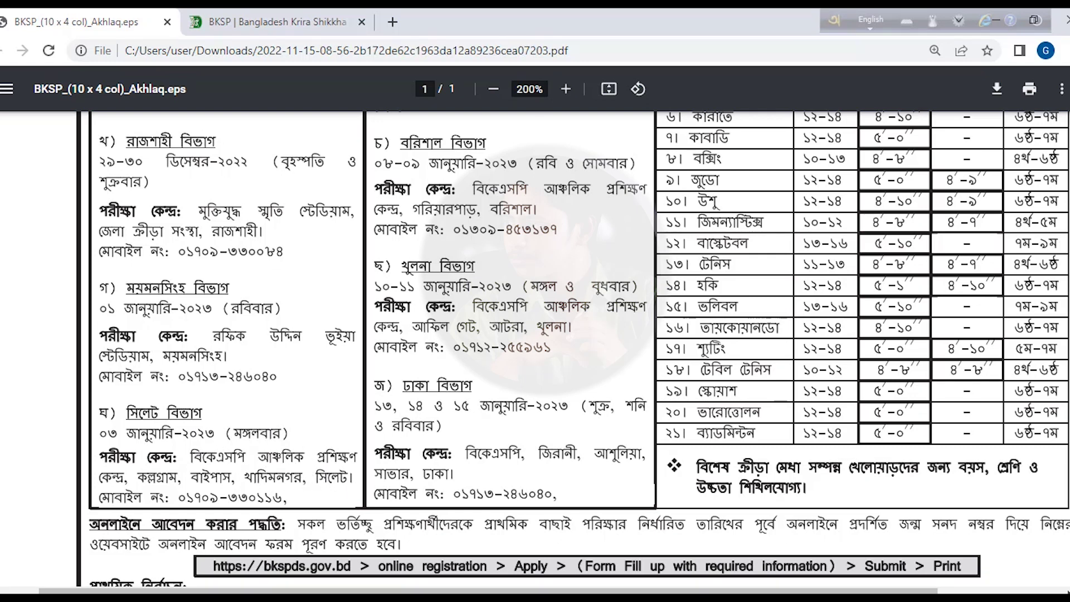
{"action": "scroll", "coordinate": [535, 346], "scroll_direction": "up", "scroll_amount": 6}
{"action": "scroll", "coordinate": [535, 345], "scroll_direction": "down", "scroll_amount": 1}
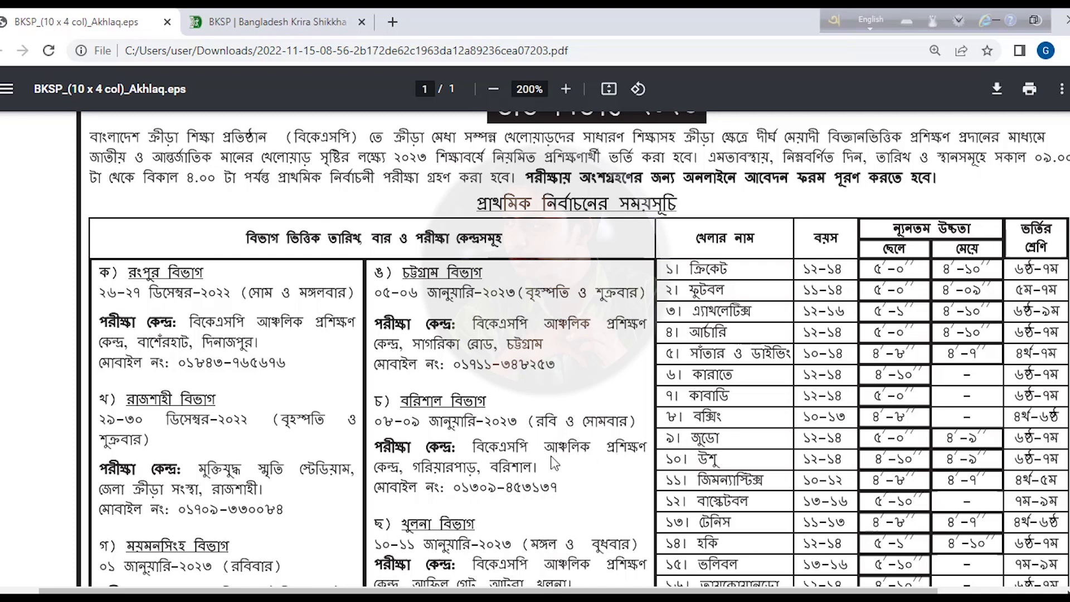
{"action": "scroll", "coordinate": [421, 524], "scroll_direction": "down", "scroll_amount": 3}
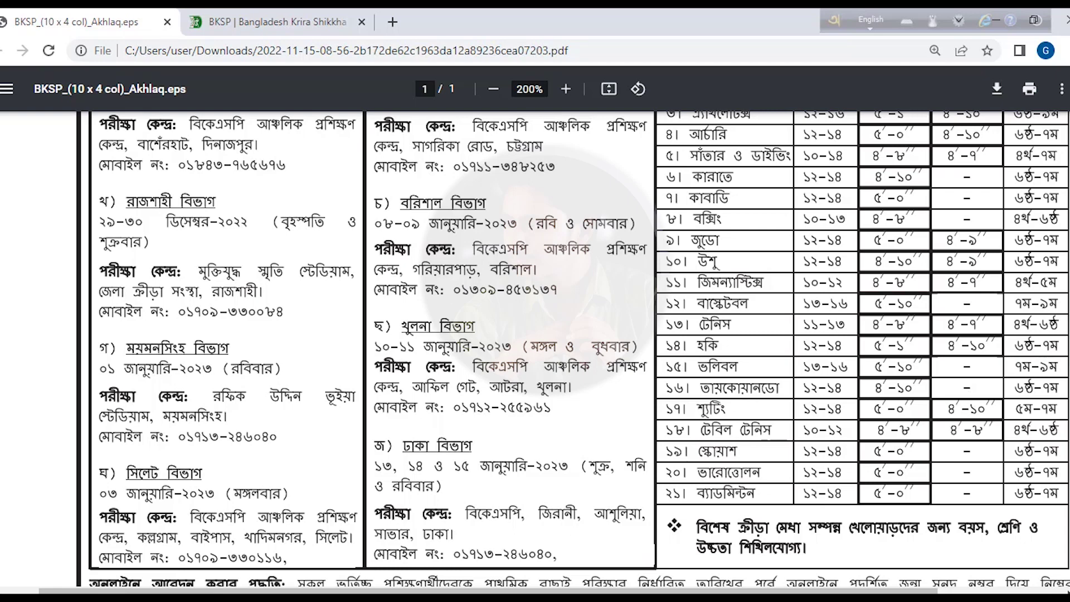
{"action": "scroll", "coordinate": [578, 348], "scroll_direction": "up", "scroll_amount": 3}
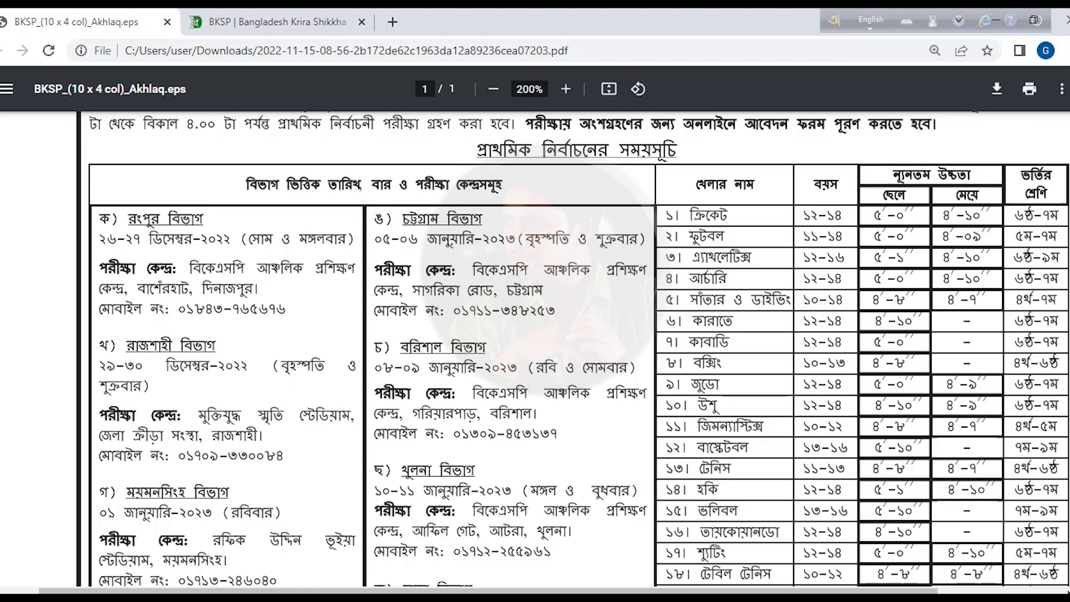
{"action": "scroll", "coordinate": [578, 348], "scroll_direction": "down", "scroll_amount": 1}
{"action": "scroll", "coordinate": [579, 348], "scroll_direction": "up", "scroll_amount": 2}
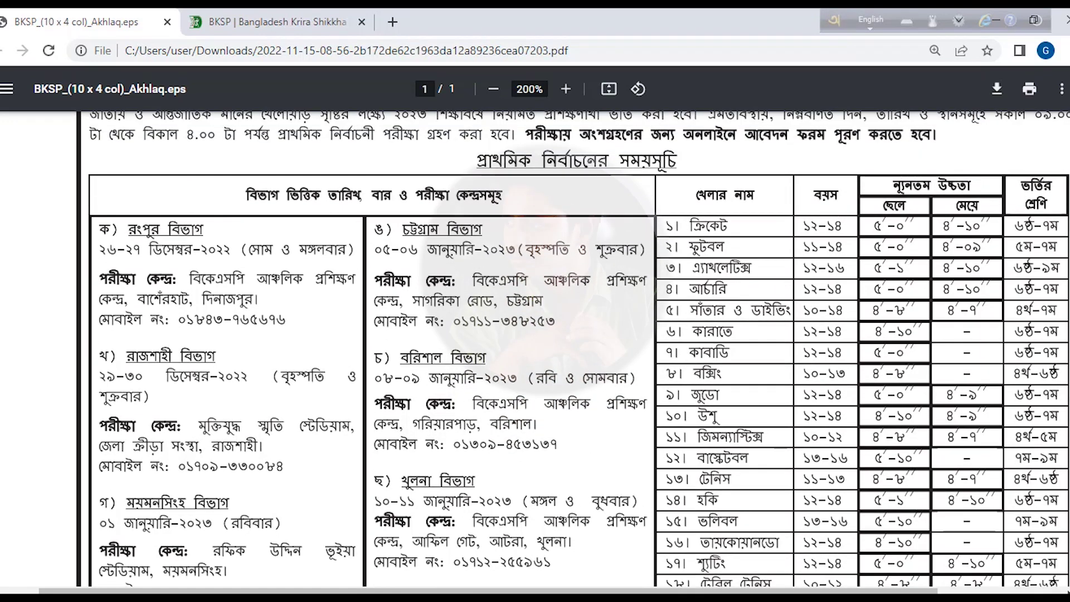
{"action": "scroll", "coordinate": [809, 212], "scroll_direction": "down", "scroll_amount": 1}
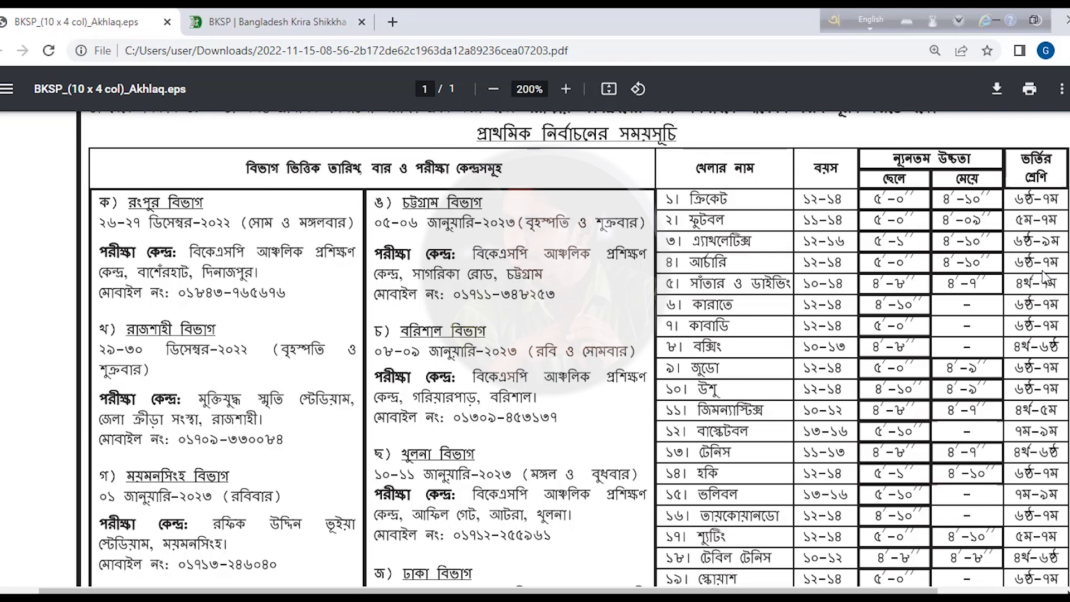
{"action": "scroll", "coordinate": [710, 239], "scroll_direction": "down", "scroll_amount": 1}
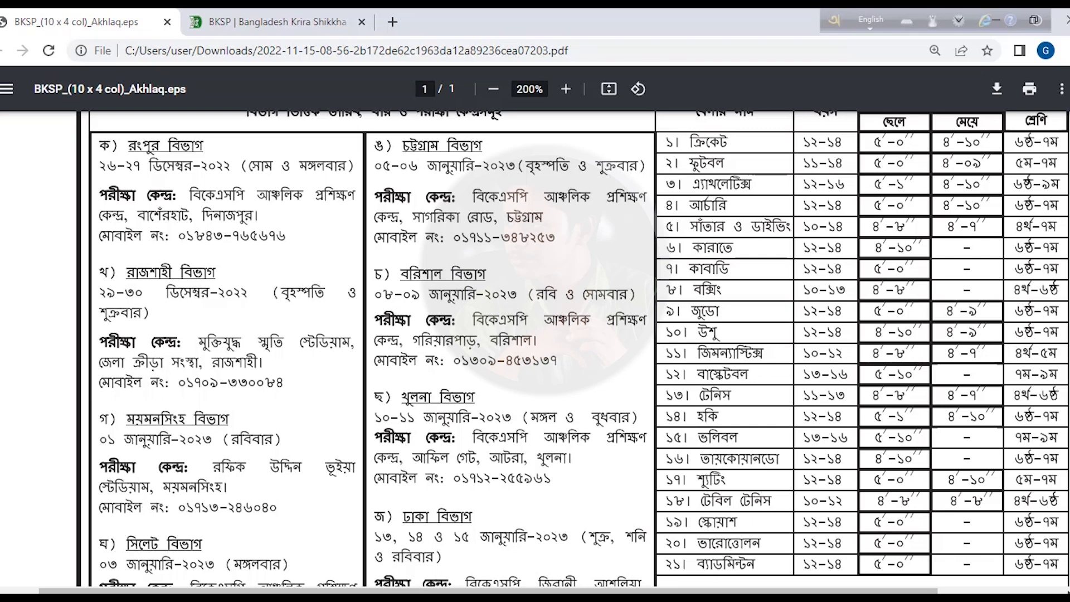
- Scroll the notice down to the wushu age and minimum height requirements
{"action": "scroll", "coordinate": [700, 187], "scroll_direction": "down", "scroll_amount": 3}
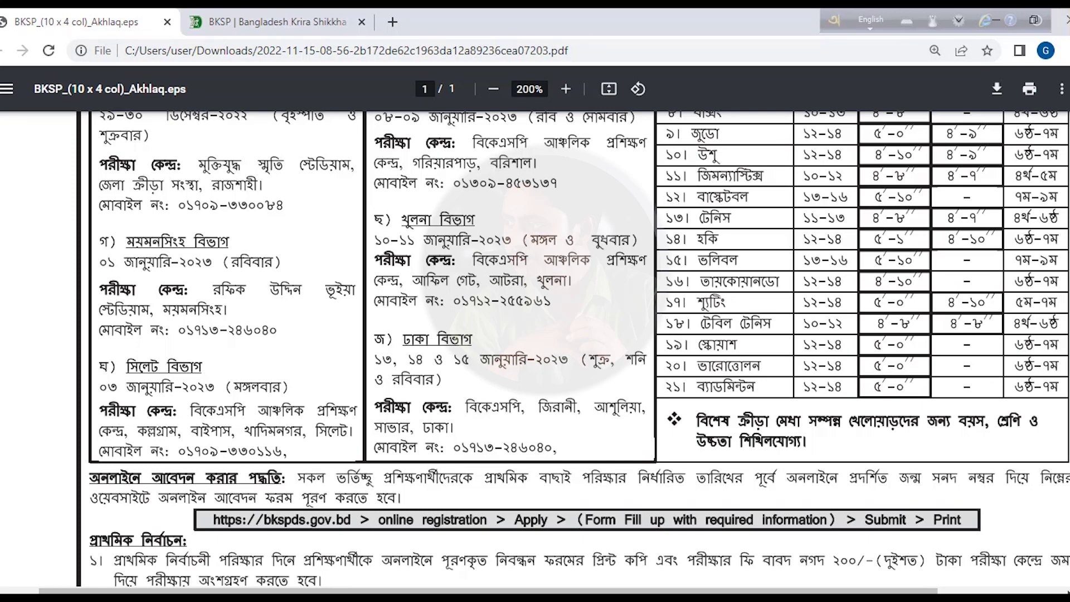
- Scroll down to the final selection rules: 03–07 day camp, written tests and Bone Test
{"action": "scroll", "coordinate": [579, 348], "scroll_direction": "down", "scroll_amount": 6}
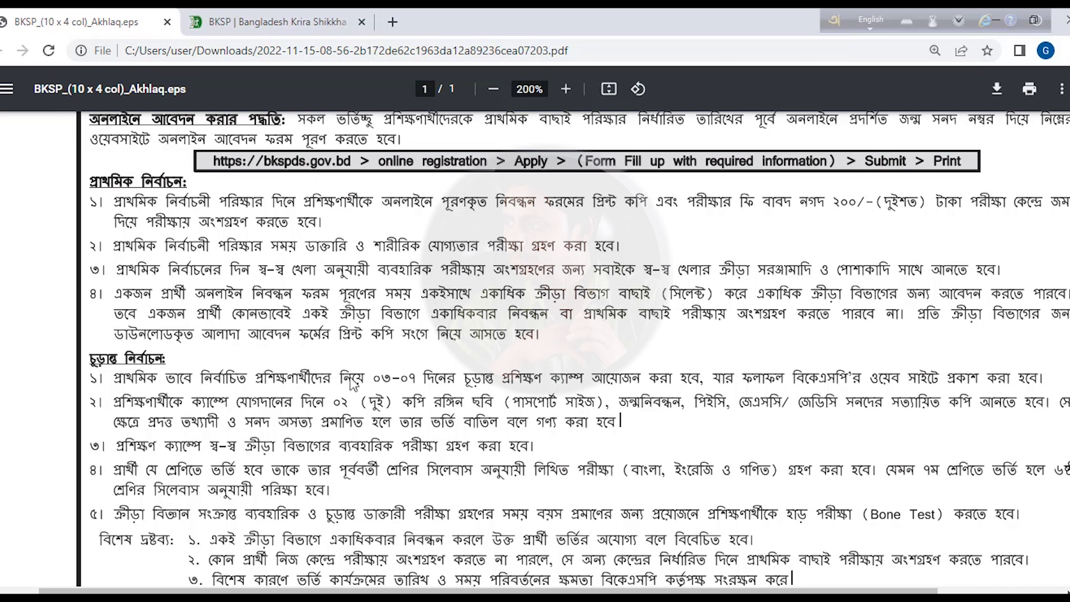
{"action": "scroll", "coordinate": [684, 315], "scroll_direction": "down", "scroll_amount": 1}
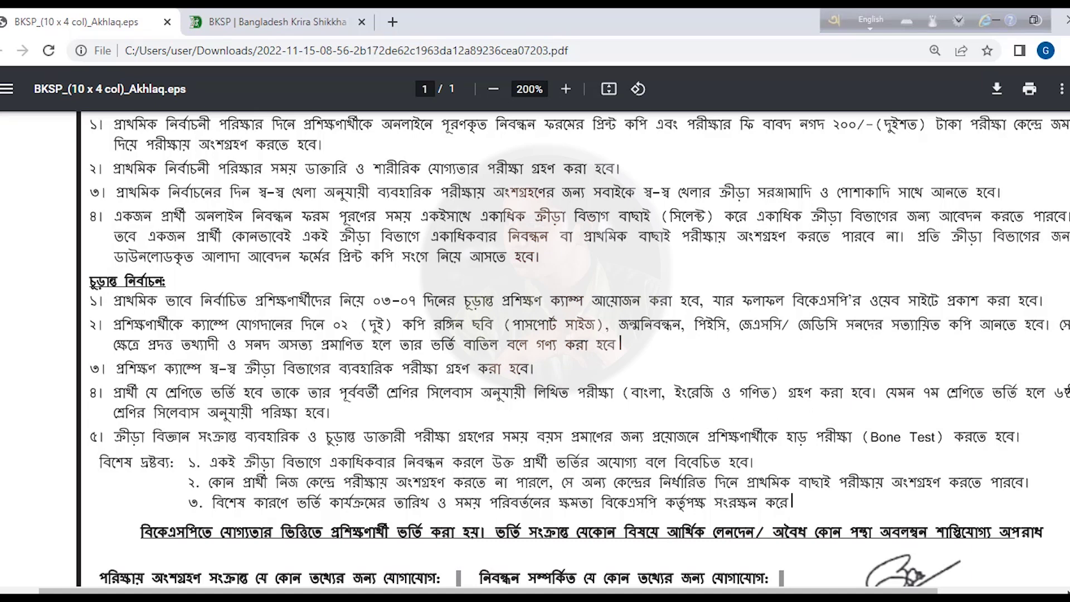
{"action": "scroll", "coordinate": [579, 349], "scroll_direction": "down", "scroll_amount": 2}
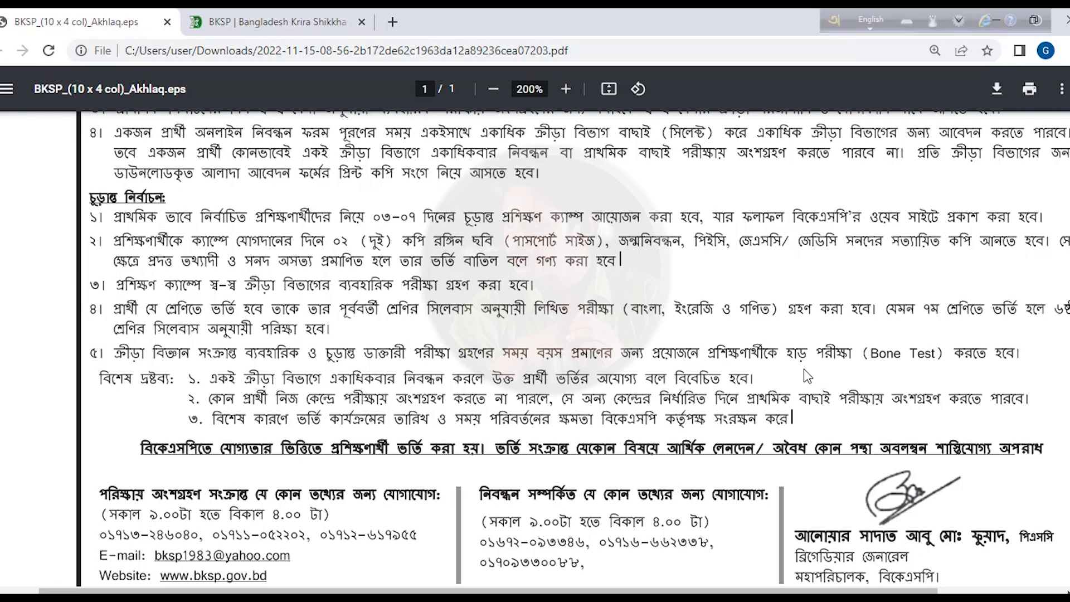
- Return to bkspds.gov.bd and open the running events list down to the Admission-2023 card
{"action": "left_click", "coordinate": [232, 22]}
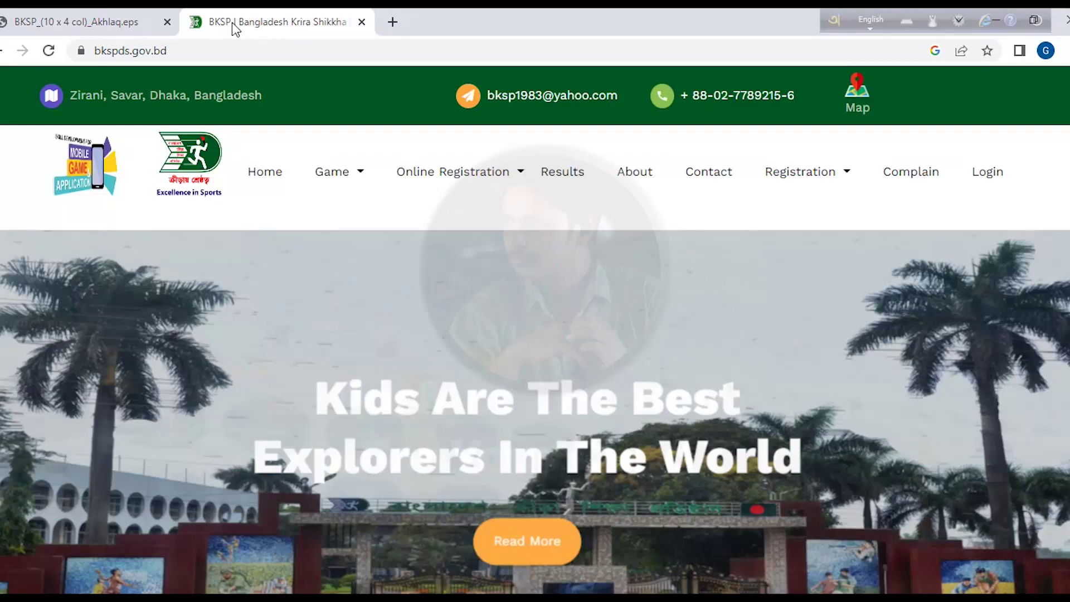
{"action": "left_click_drag", "start_coordinate": [190, 51], "coordinate": [212, 56]}
{"action": "left_click", "coordinate": [249, 50]}
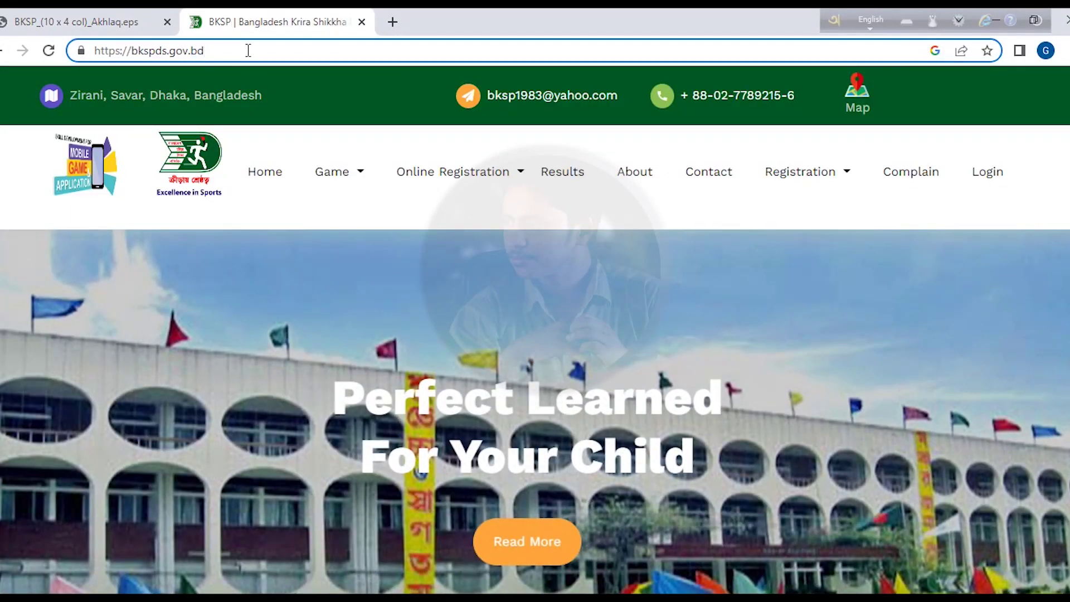
{"action": "triple_click", "coordinate": [248, 51]}
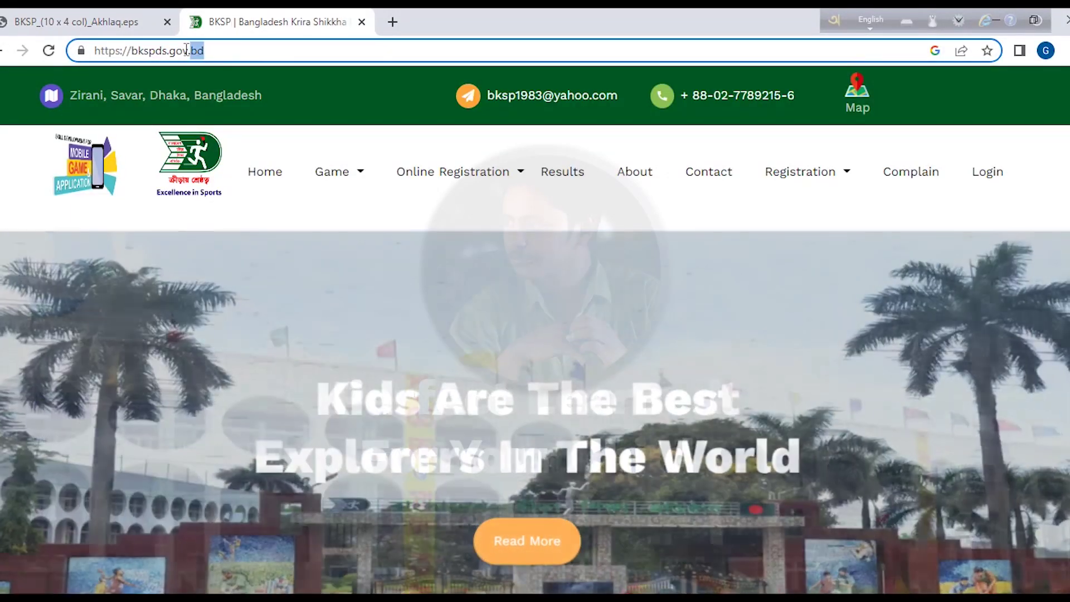
{"action": "left_click", "coordinate": [249, 49]}
{"action": "mouse_move", "coordinate": [418, 160]}
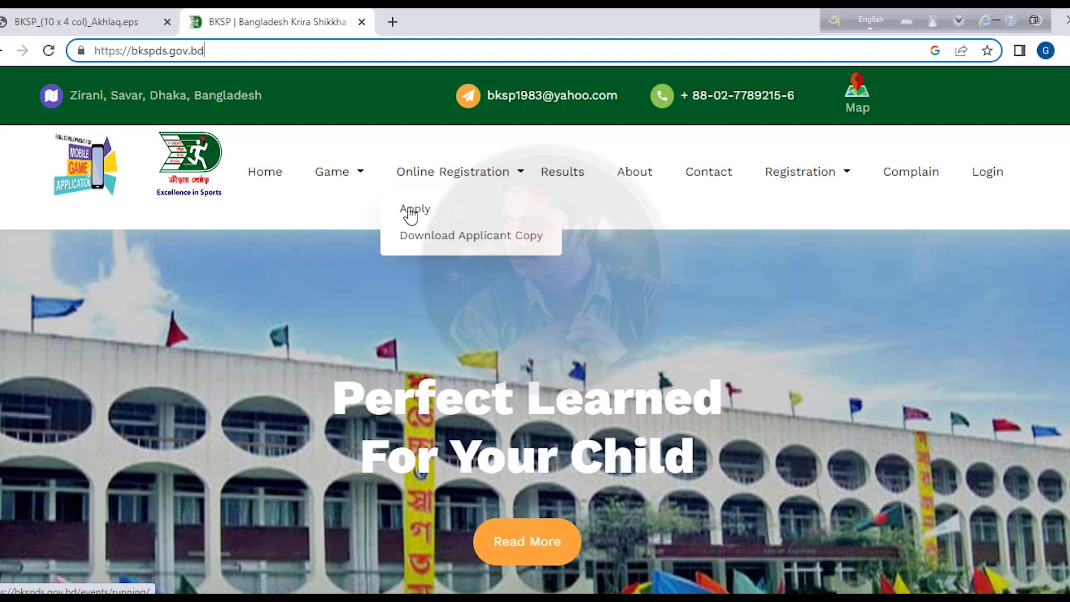
{"action": "left_click", "coordinate": [410, 214]}
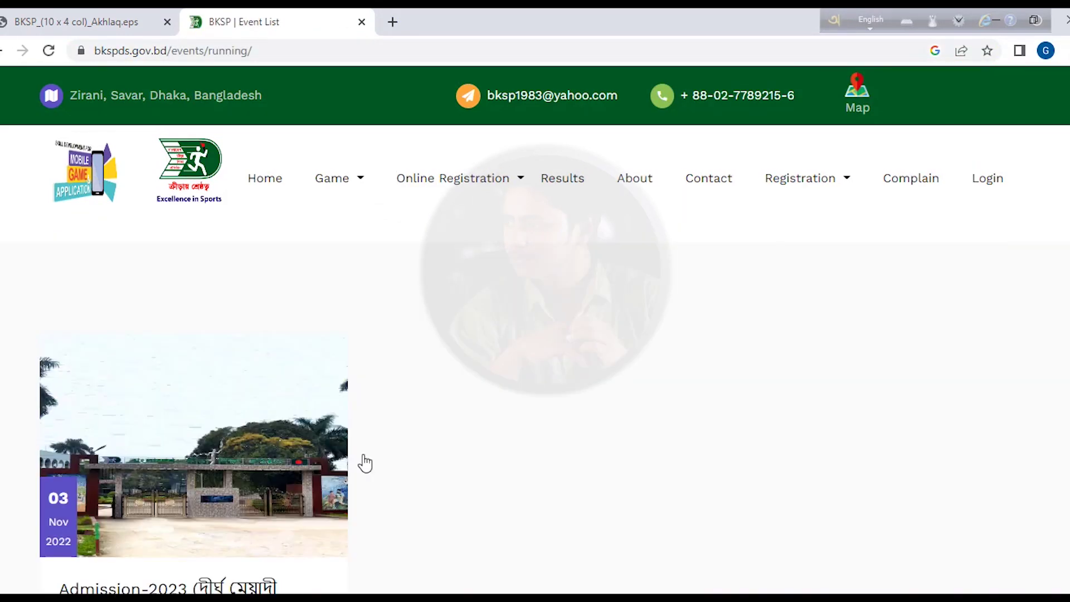
{"action": "scroll", "coordinate": [1016, 351], "scroll_direction": "down", "scroll_amount": 5}
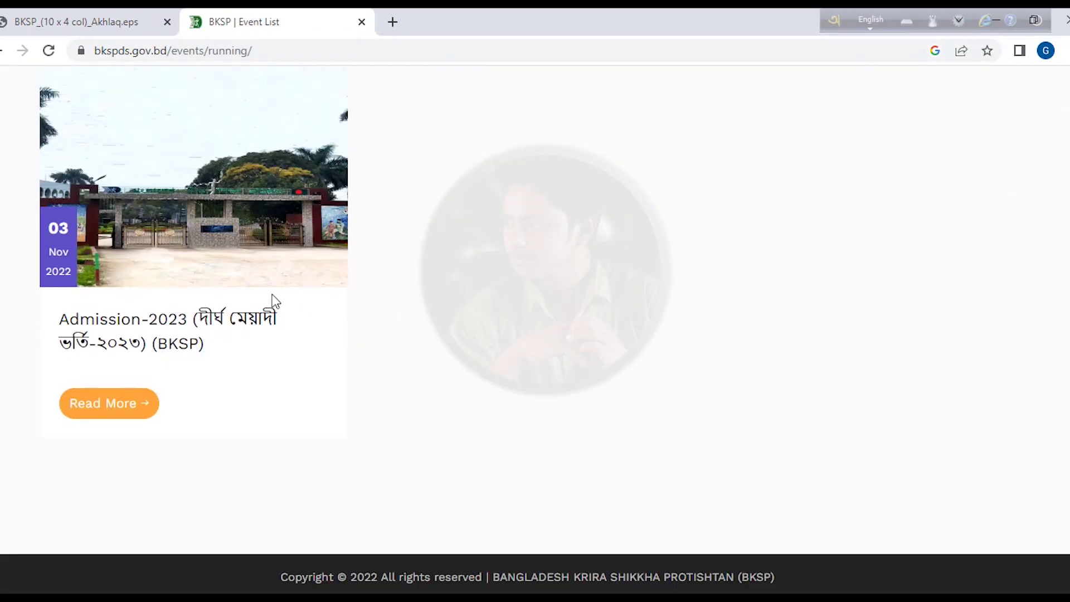
- Open the Admission-2023 details page and go through APPLY to the blank Personal Information form
{"action": "left_click", "coordinate": [128, 414]}
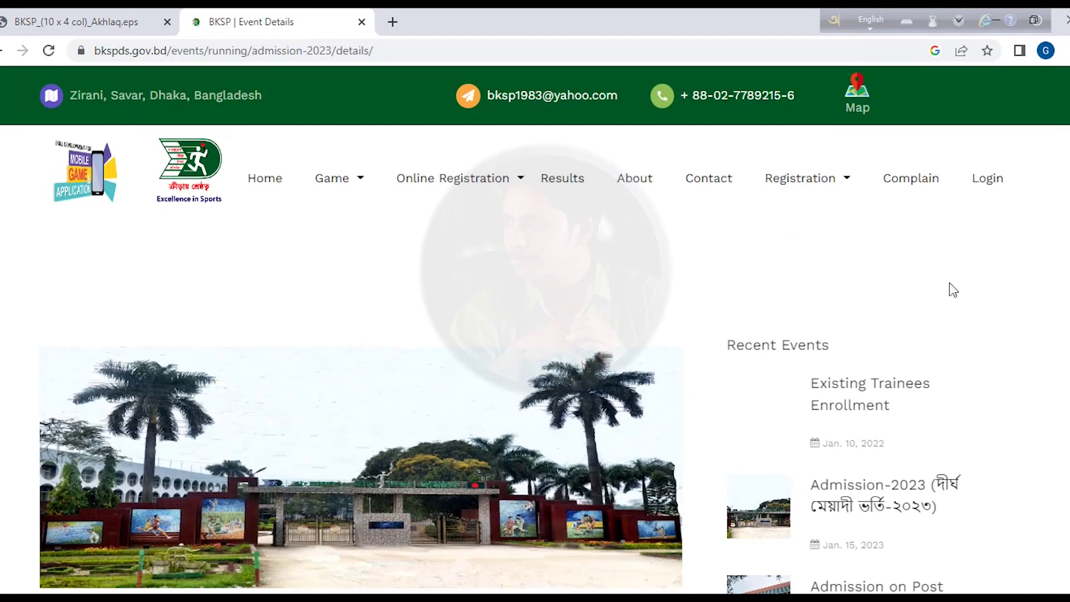
{"action": "scroll", "coordinate": [947, 289], "scroll_direction": "down", "scroll_amount": 5}
{"action": "scroll", "coordinate": [357, 334], "scroll_direction": "down", "scroll_amount": 3}
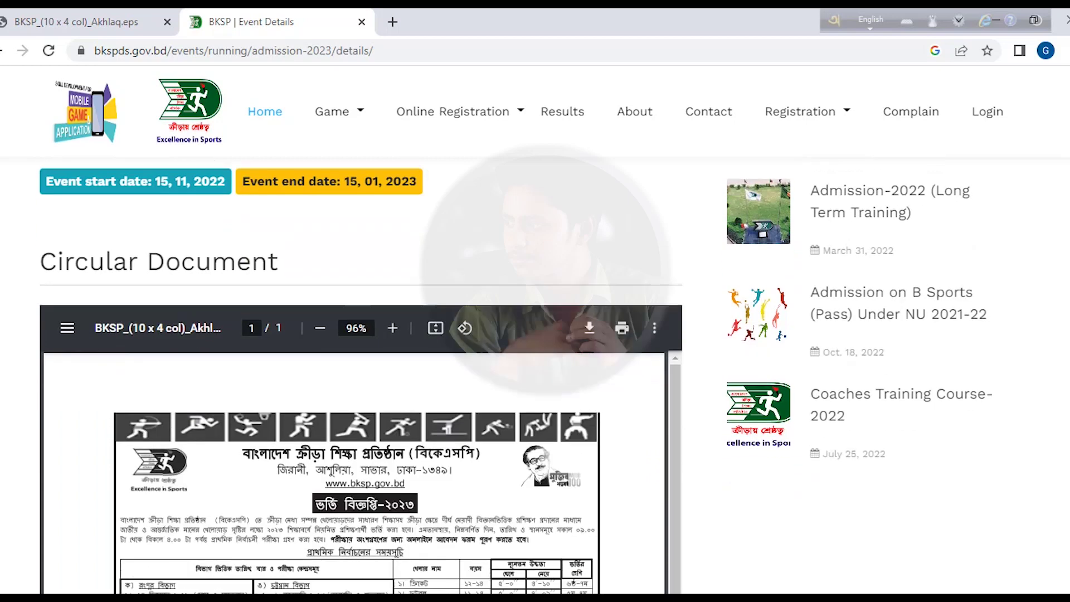
{"action": "scroll", "coordinate": [357, 334], "scroll_direction": "down", "scroll_amount": 5}
{"action": "scroll", "coordinate": [356, 373], "scroll_direction": "down", "scroll_amount": 15}
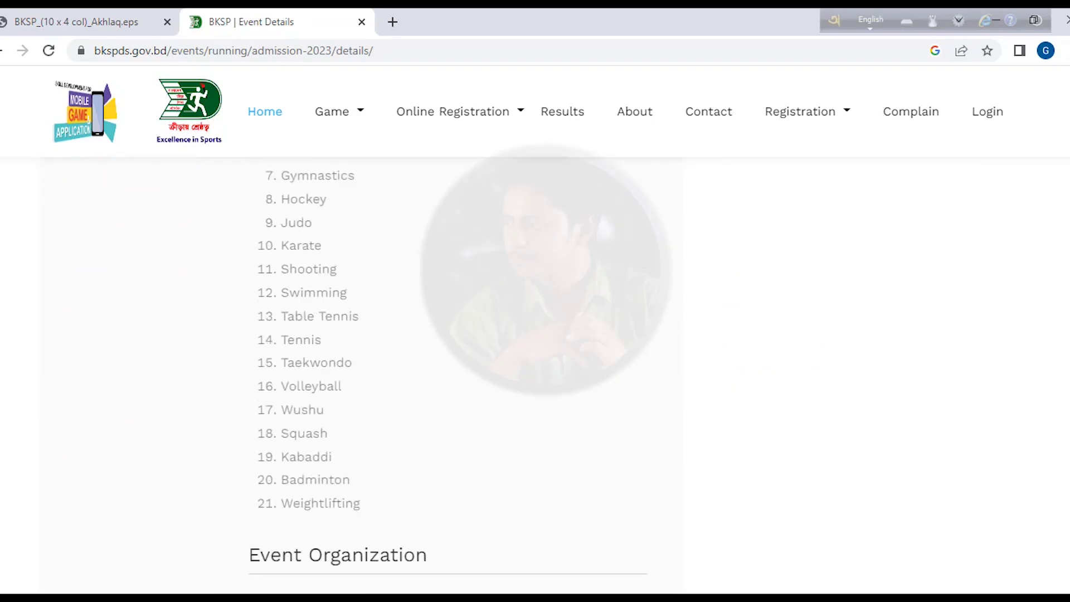
{"action": "scroll", "coordinate": [521, 543], "scroll_direction": "down", "scroll_amount": 5}
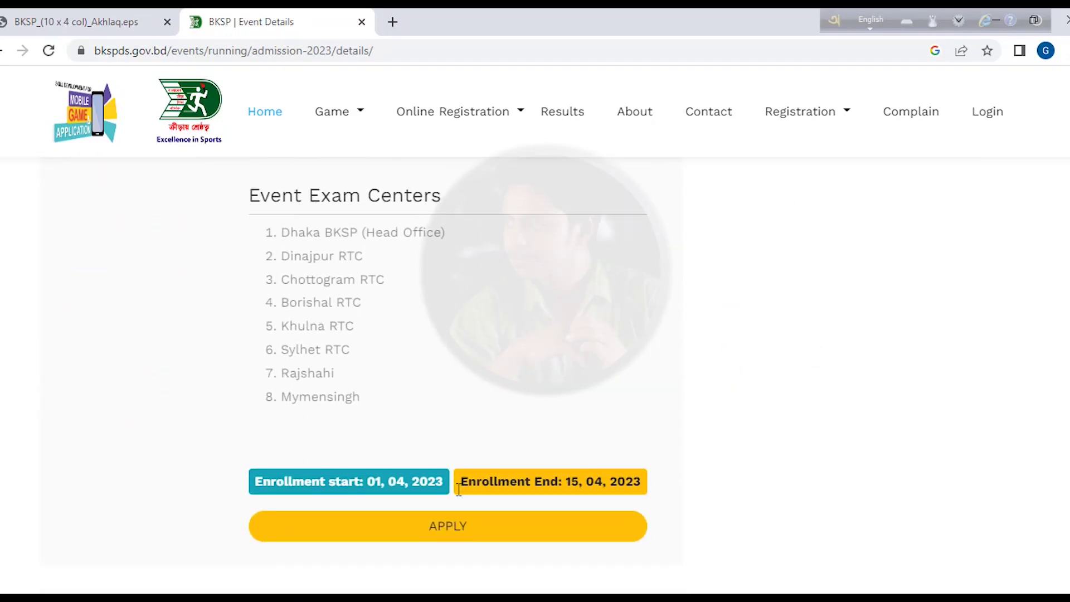
{"action": "left_click", "coordinate": [462, 540]}
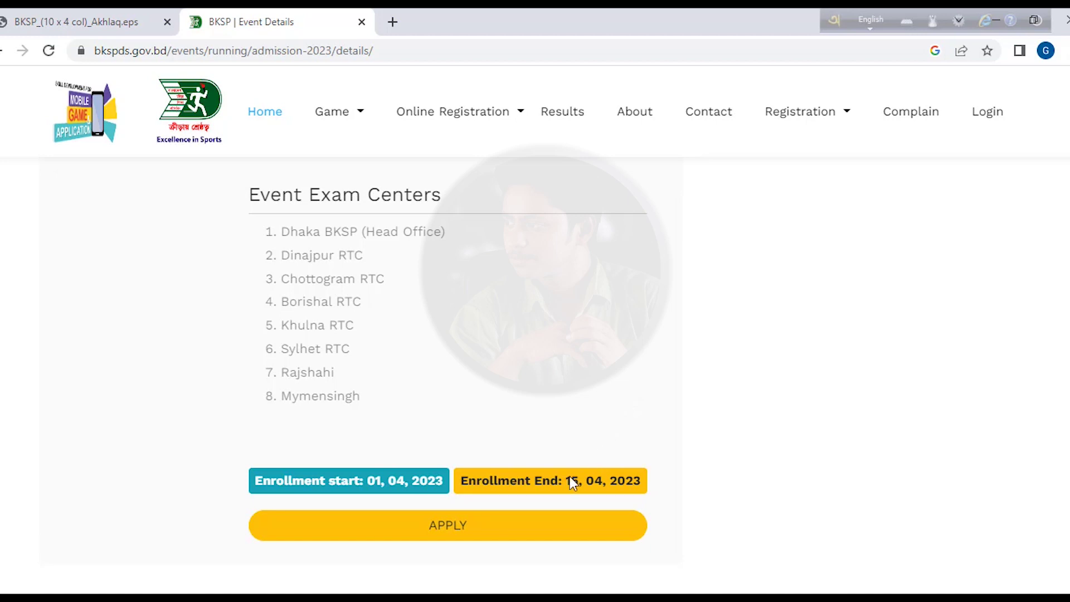
{"action": "left_click", "coordinate": [461, 538]}
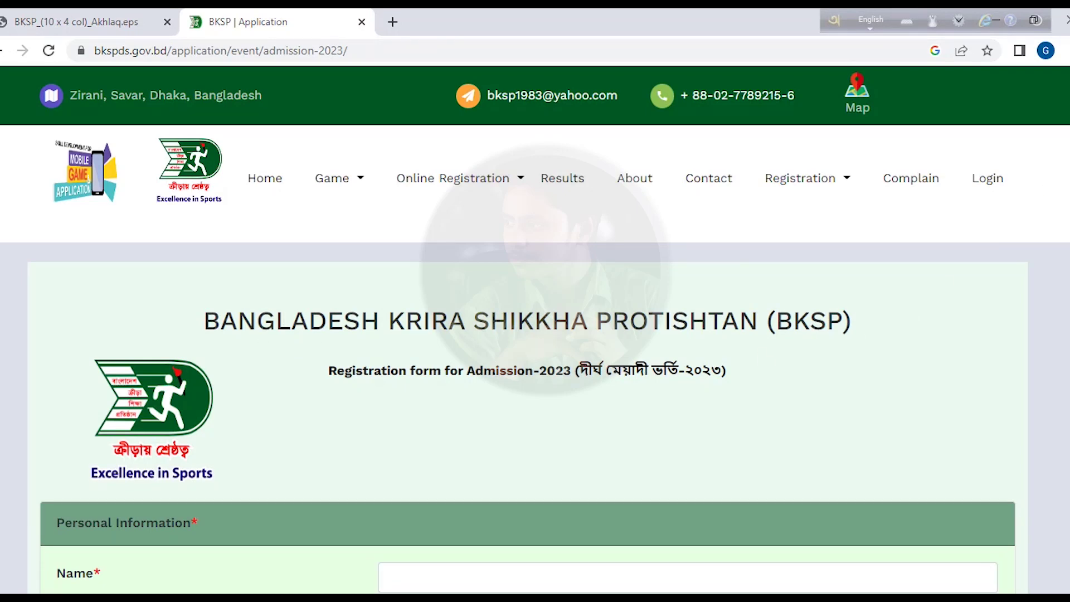
{"action": "scroll", "coordinate": [1065, 183], "scroll_direction": "down", "scroll_amount": 1}
{"action": "scroll", "coordinate": [535, 330], "scroll_direction": "down", "scroll_amount": 5}
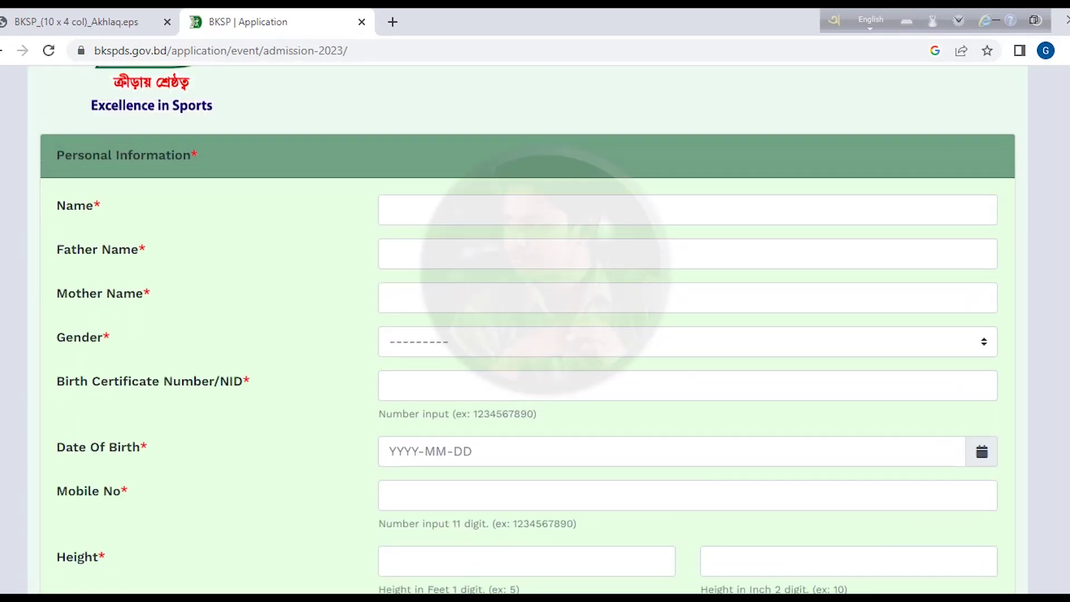
- Fill the applicant's name from a saved suggestion, then enter the father's and mother's names
{"action": "left_click", "coordinate": [537, 216]}
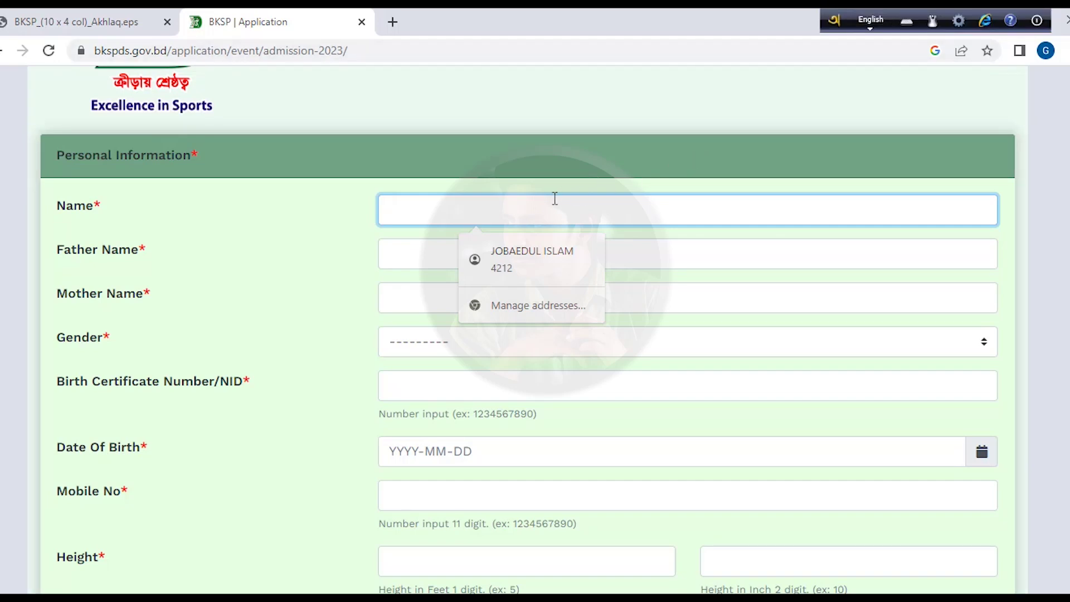
{"action": "left_click", "coordinate": [493, 252]}
{"action": "left_click", "coordinate": [417, 256]}
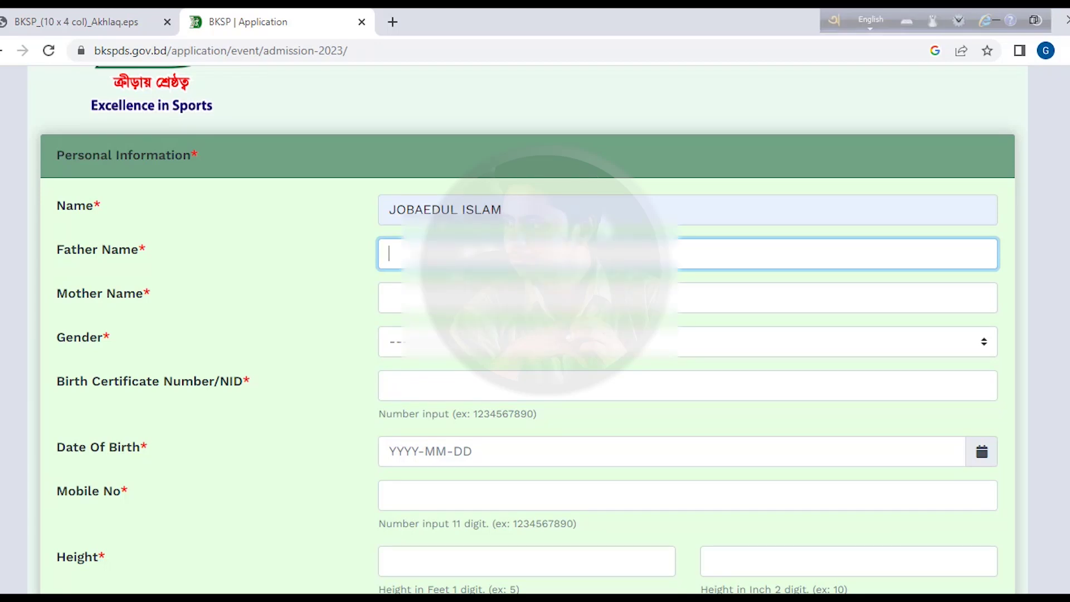
{"action": "type", "text": "AL"}
{"action": "key", "text": "Tab"}
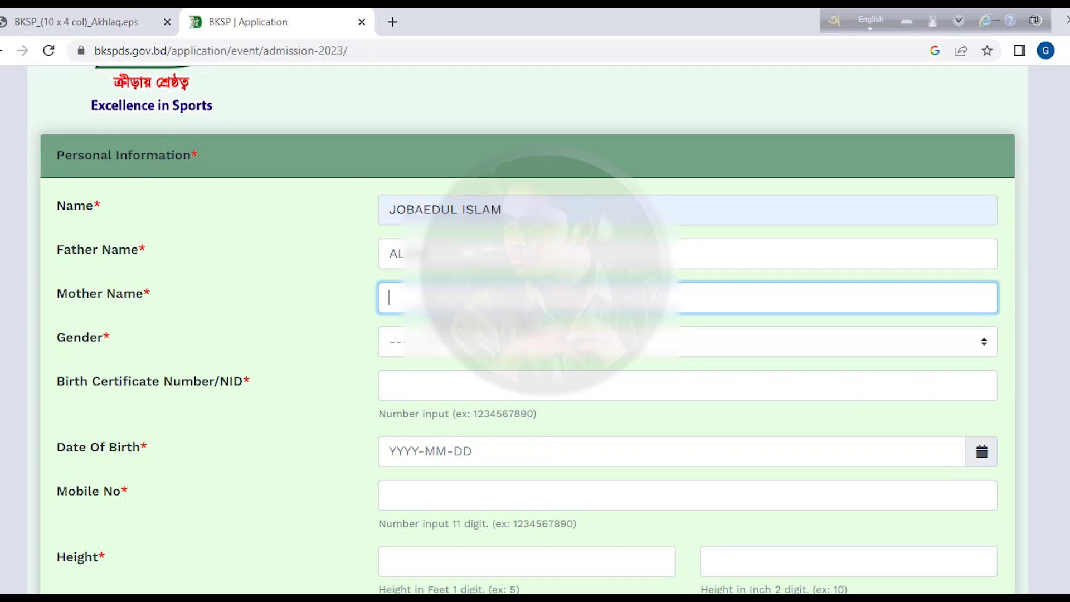
{"action": "type", "text": "An"}
- Set Gender to Male and go to the Birth Certificate number field
{"action": "key", "text": "Tab"}
{"action": "left_click", "coordinate": [445, 351]}
{"action": "left_click", "coordinate": [432, 382]}
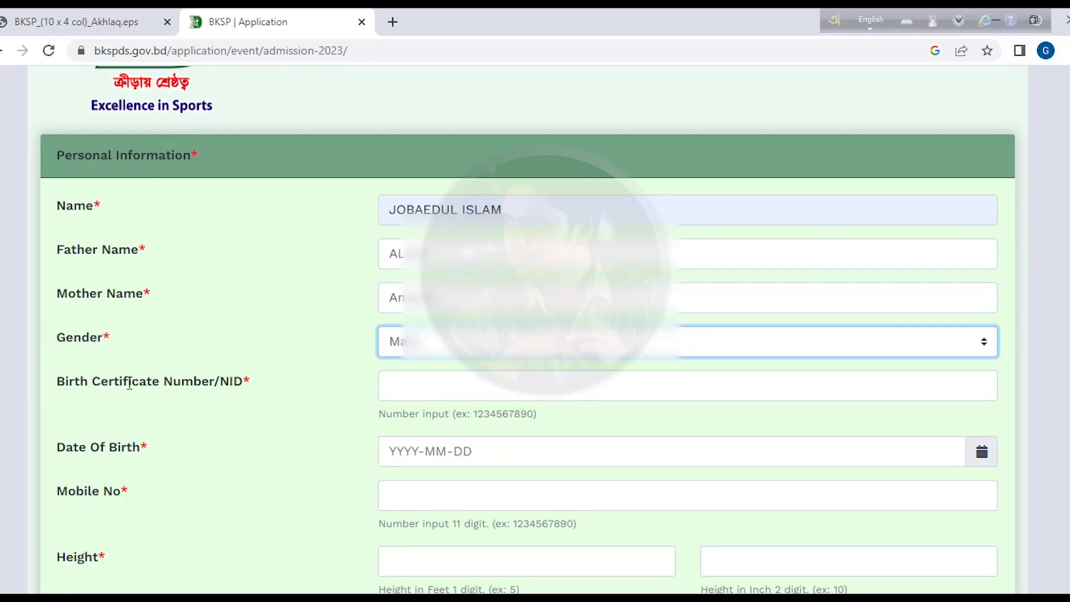
{"action": "left_click", "coordinate": [475, 392]}
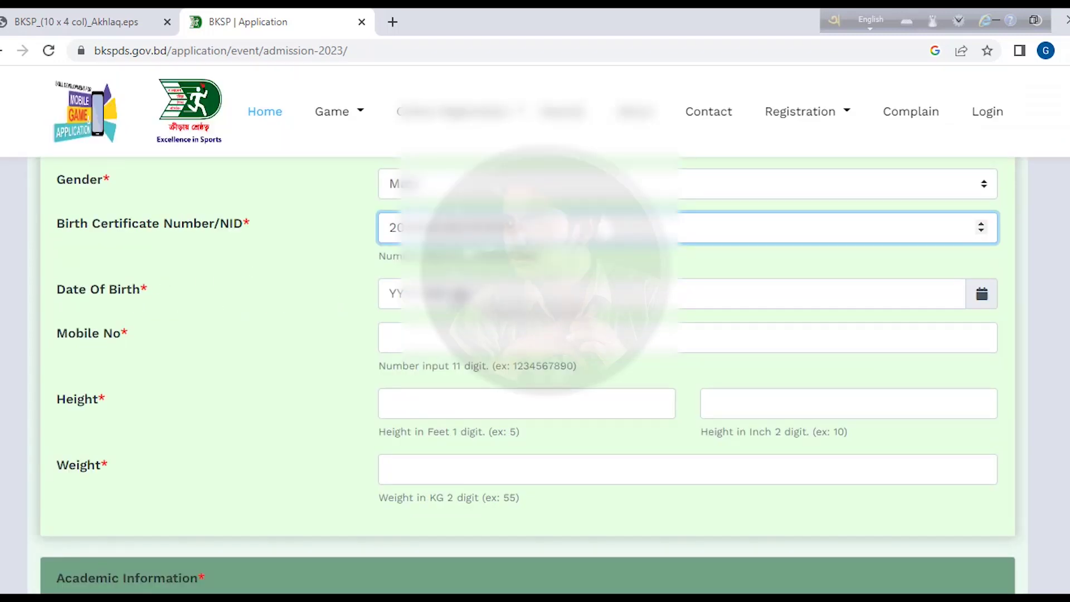
- Replace the provisional 2022-11-19 with a Date Of Birth of 2010-11-30 using the date picker
{"action": "key", "text": "Tab"}
{"action": "type", "text": "2022-11-19"}
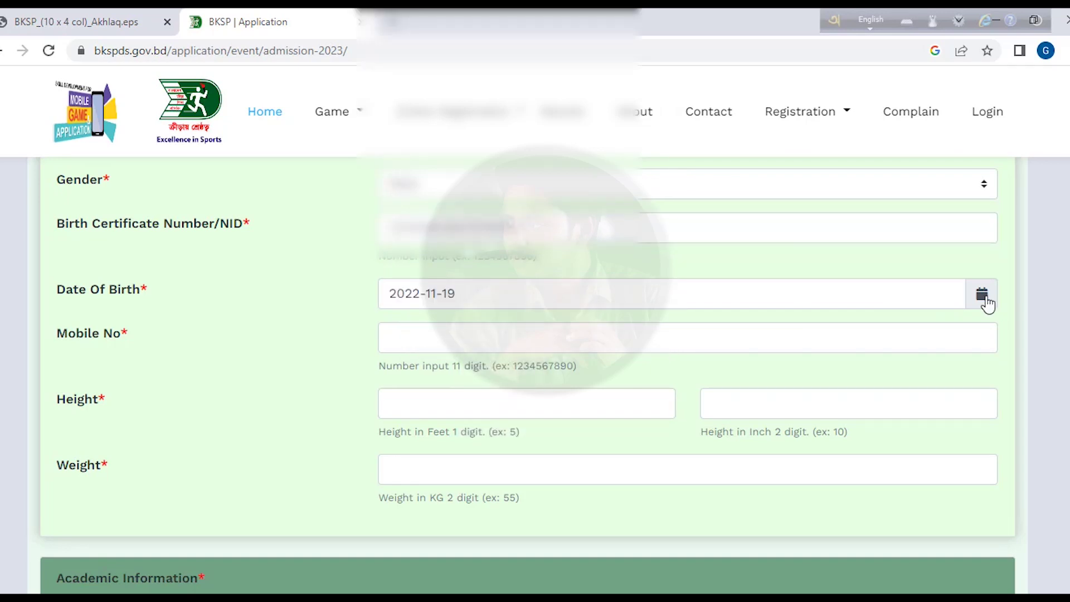
{"action": "left_click", "coordinate": [983, 299]}
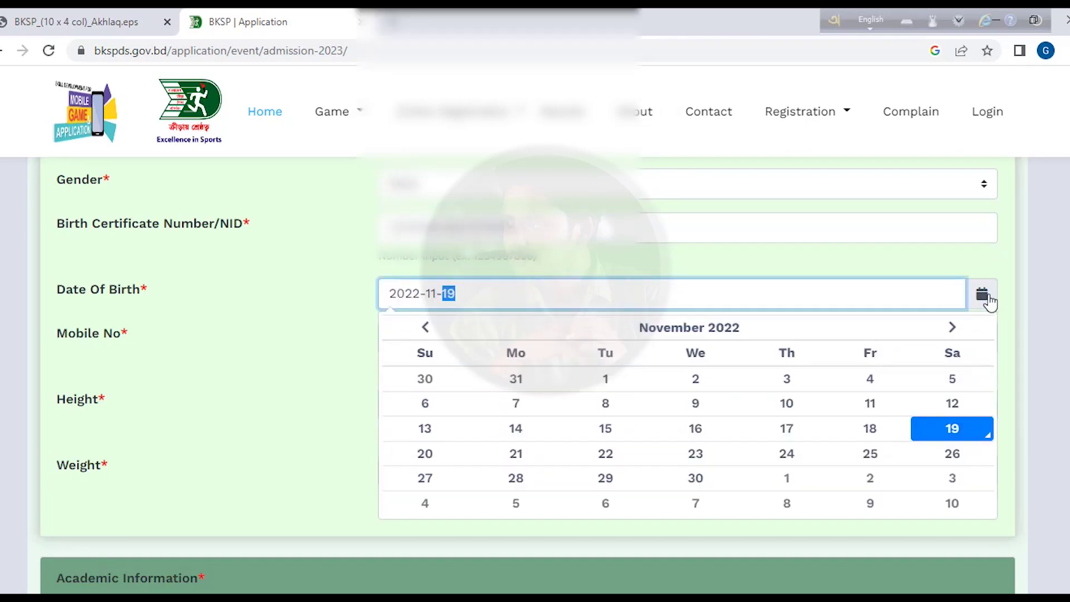
{"action": "left_click", "coordinate": [745, 332]}
{"action": "left_click", "coordinate": [697, 327]}
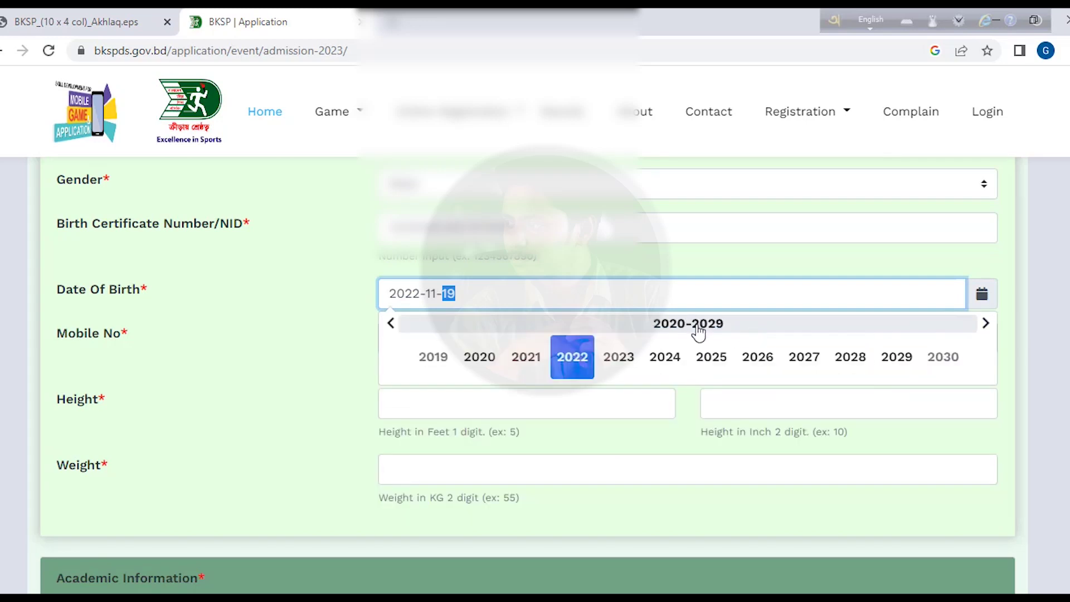
{"action": "scroll", "coordinate": [474, 365], "scroll_direction": "up", "scroll_amount": 1}
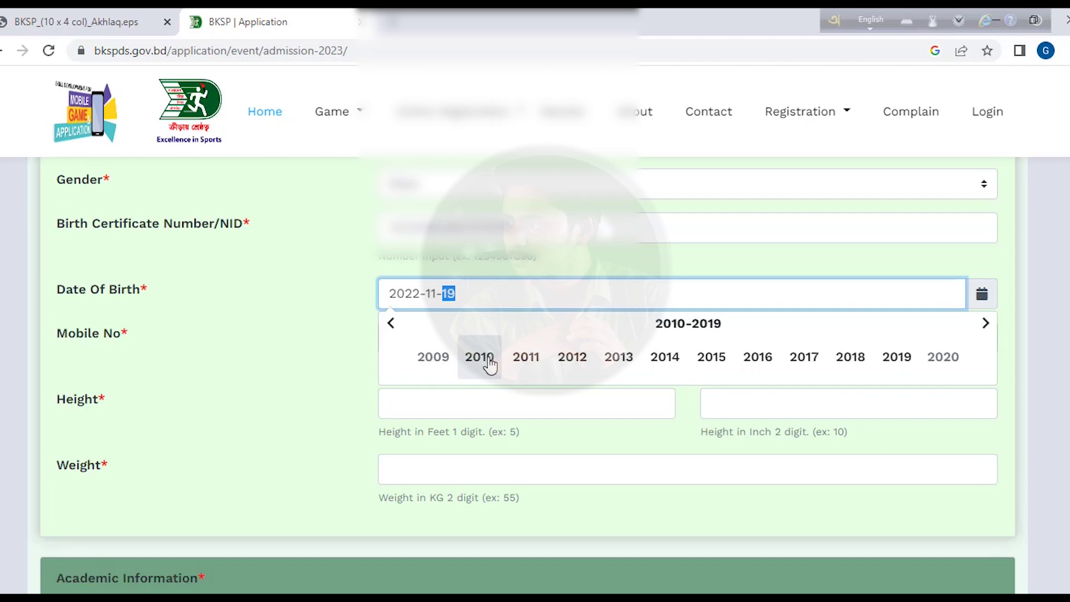
{"action": "left_click", "coordinate": [486, 365]}
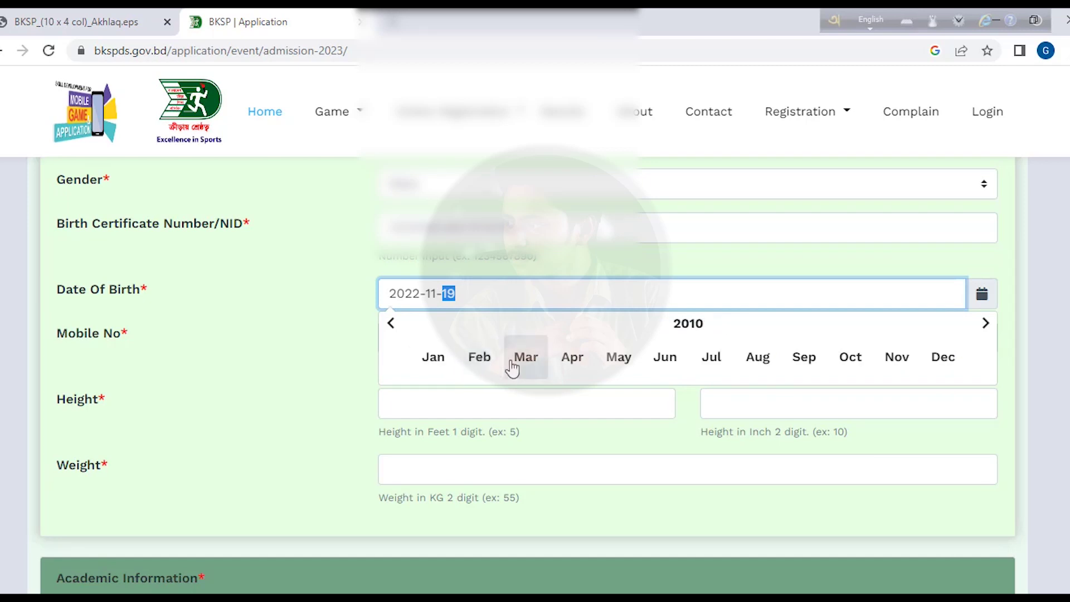
{"action": "left_click", "coordinate": [941, 359]}
{"action": "left_click", "coordinate": [649, 372]}
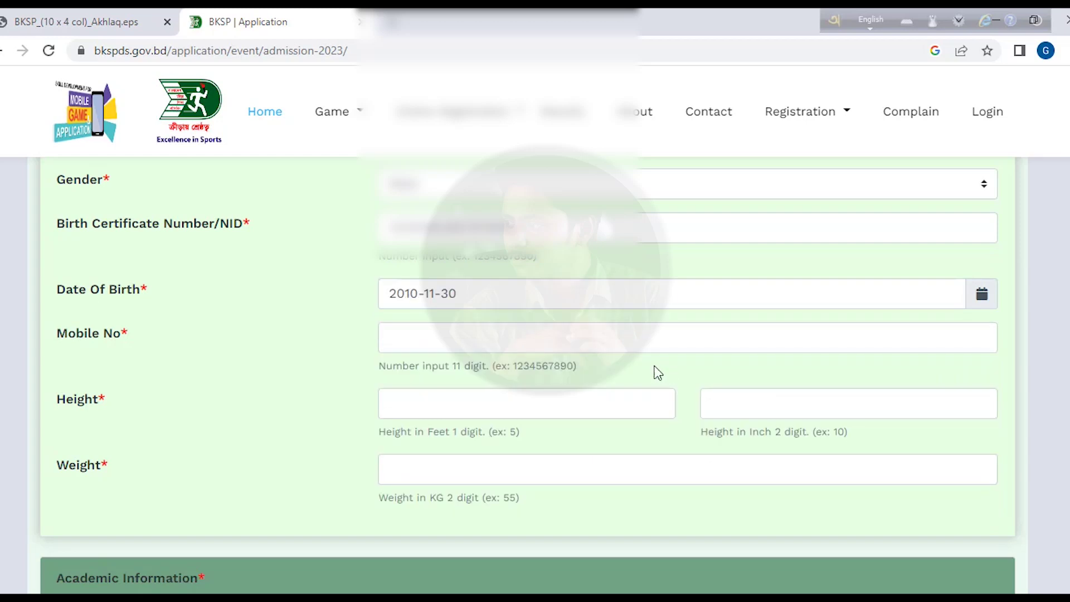
{"action": "left_click", "coordinate": [450, 336]}
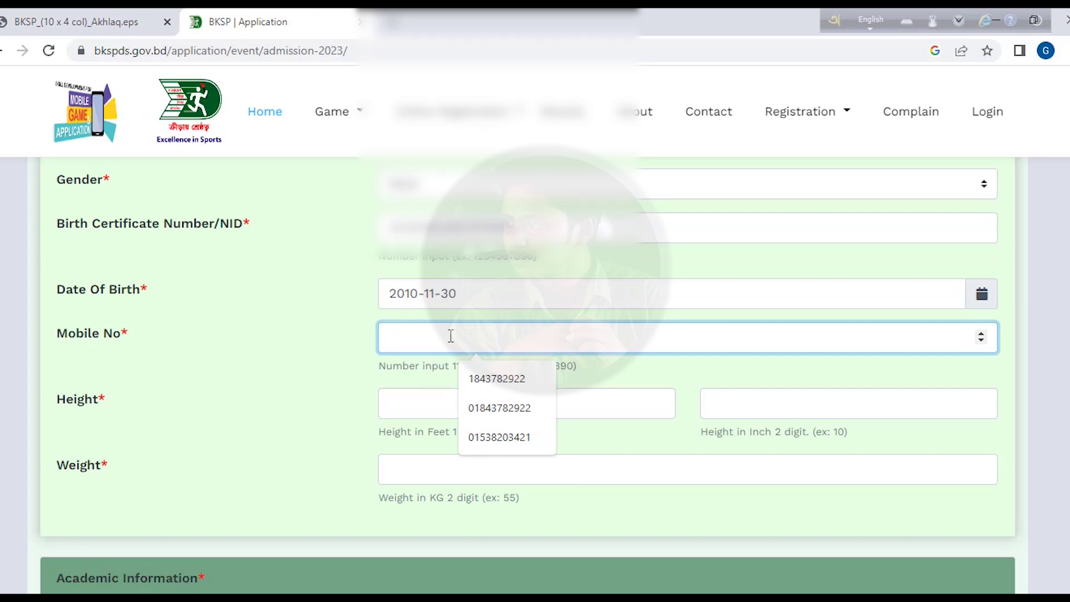
- Fill the mobile number from a saved suggestion
{"action": "triple_click", "coordinate": [346, 323]}
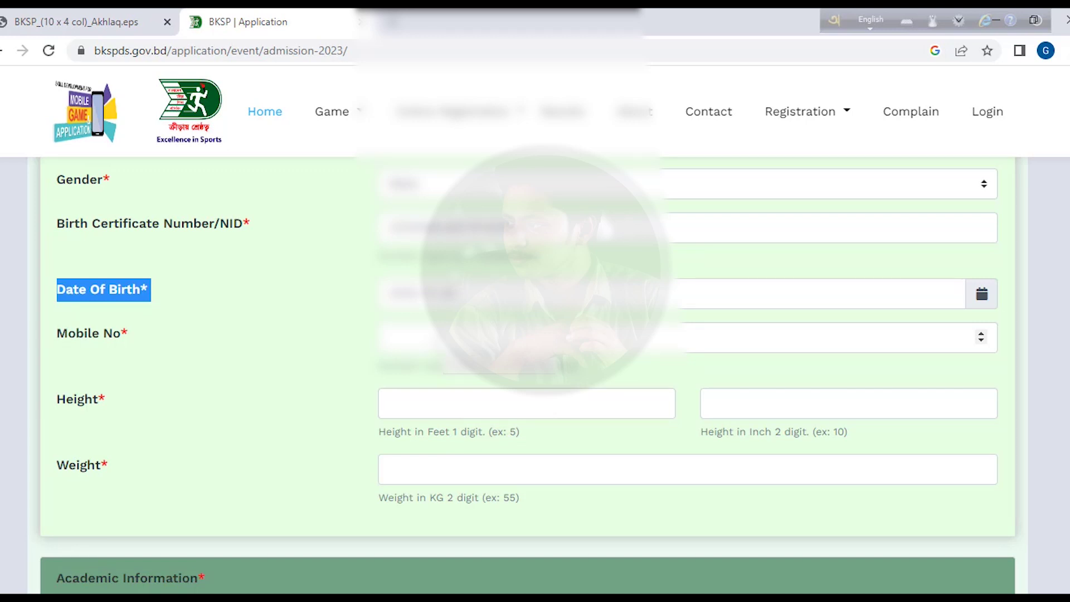
{"action": "left_click", "coordinate": [507, 337]}
{"action": "left_click", "coordinate": [514, 435]}
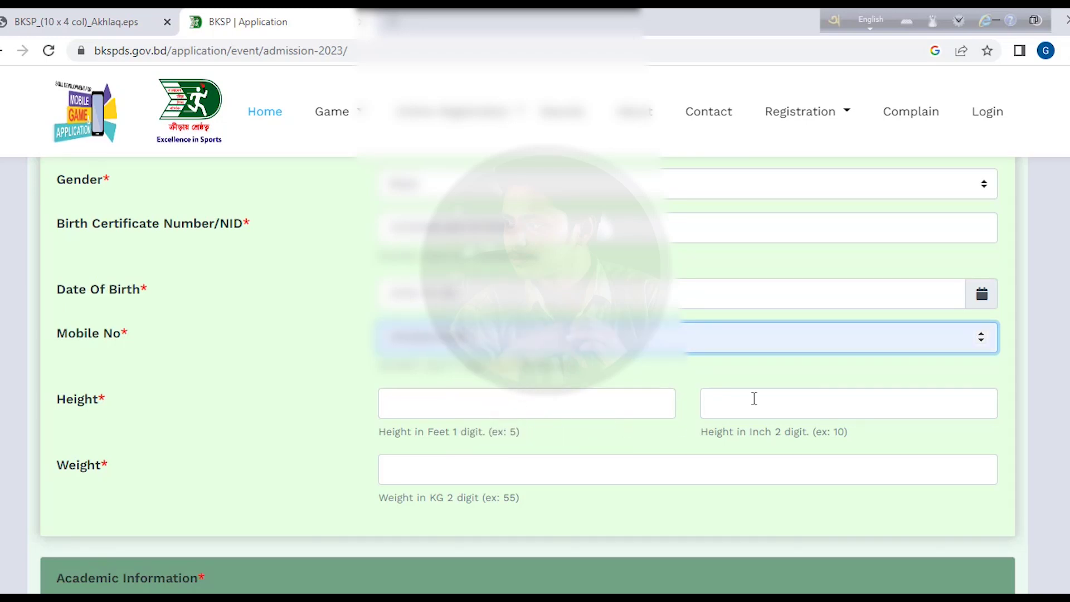
- Enter height 5 feet 9 inches and weight 66 kg, correcting the mistyped weight
{"action": "left_click", "coordinate": [589, 412]}
{"action": "type", "text": "5"}
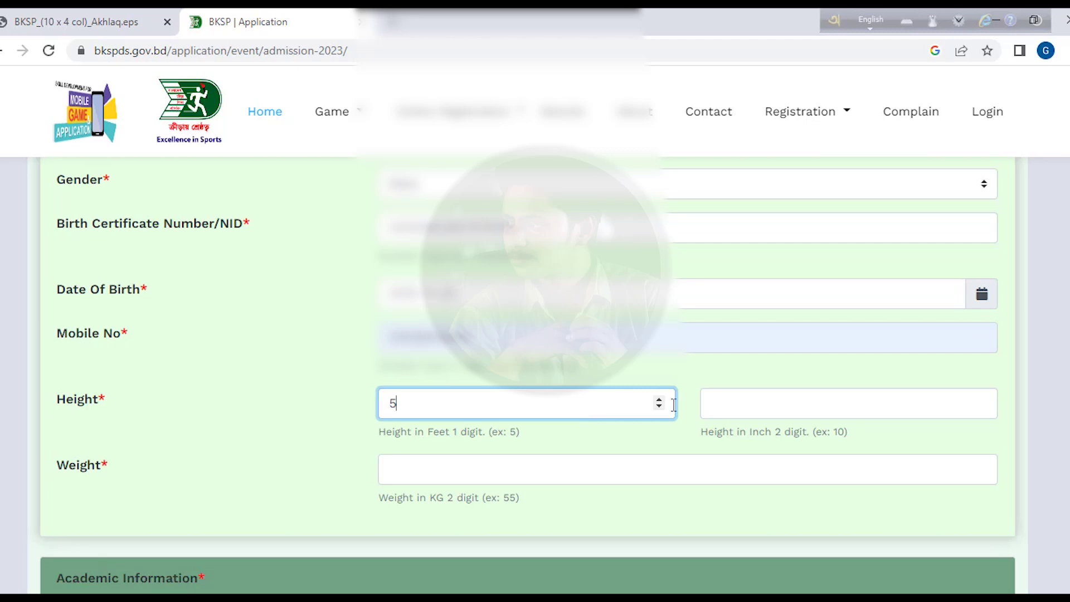
{"action": "left_click", "coordinate": [771, 402]}
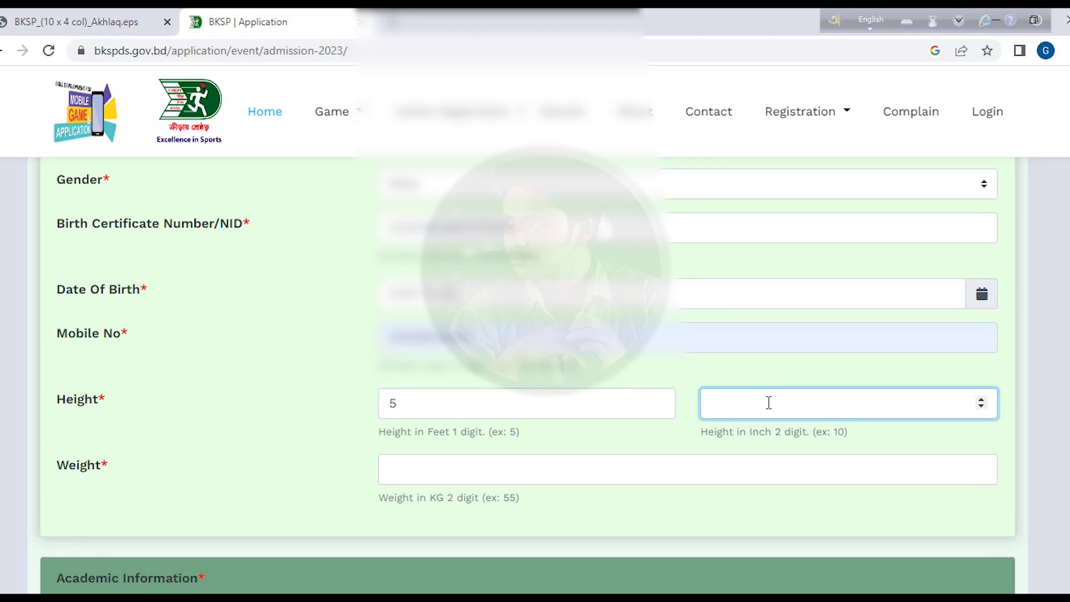
{"action": "type", "text": "9"}
{"action": "left_click", "coordinate": [430, 468]}
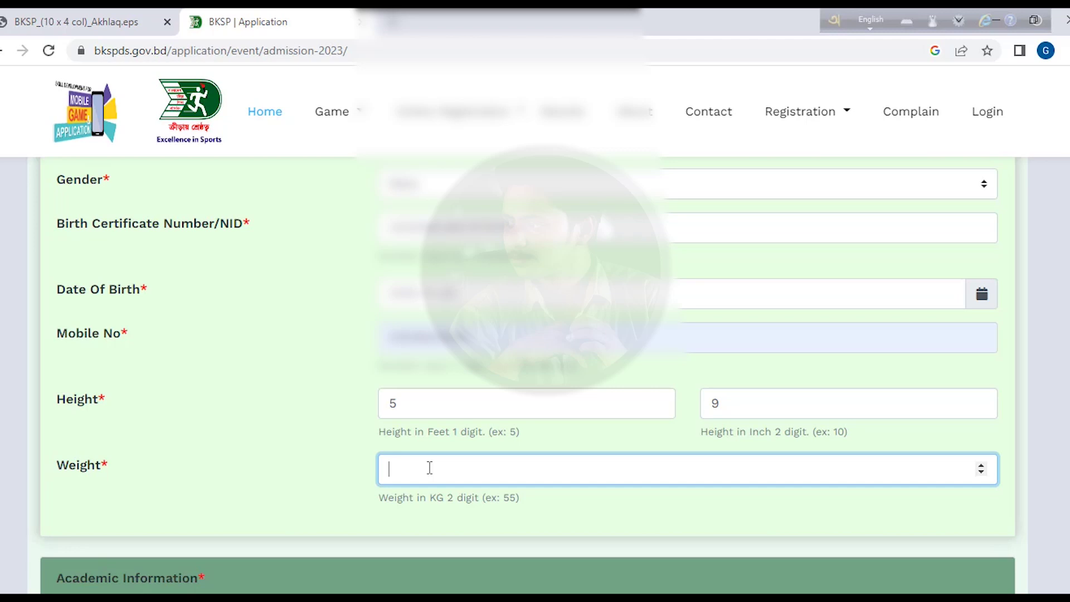
{"action": "type", "text": "65"}
{"action": "key", "text": "BackSpace"}
{"action": "type", "text": "6"}
- Tick Cricket under Game/Subject
{"action": "scroll", "coordinate": [513, 439], "scroll_direction": "down", "scroll_amount": 10}
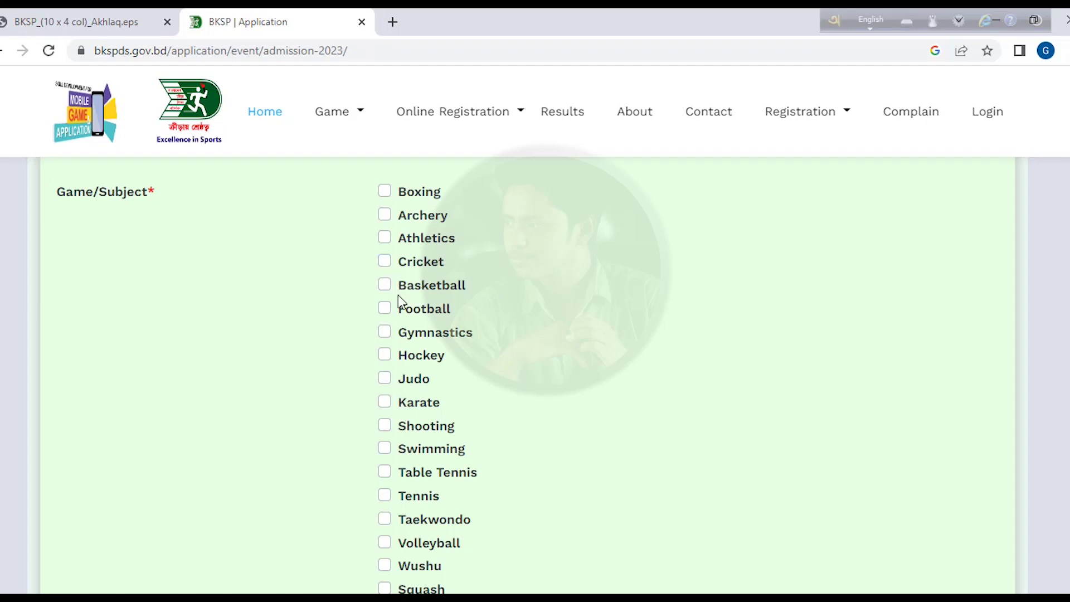
{"action": "scroll", "coordinate": [399, 304], "scroll_direction": "down", "scroll_amount": 6}
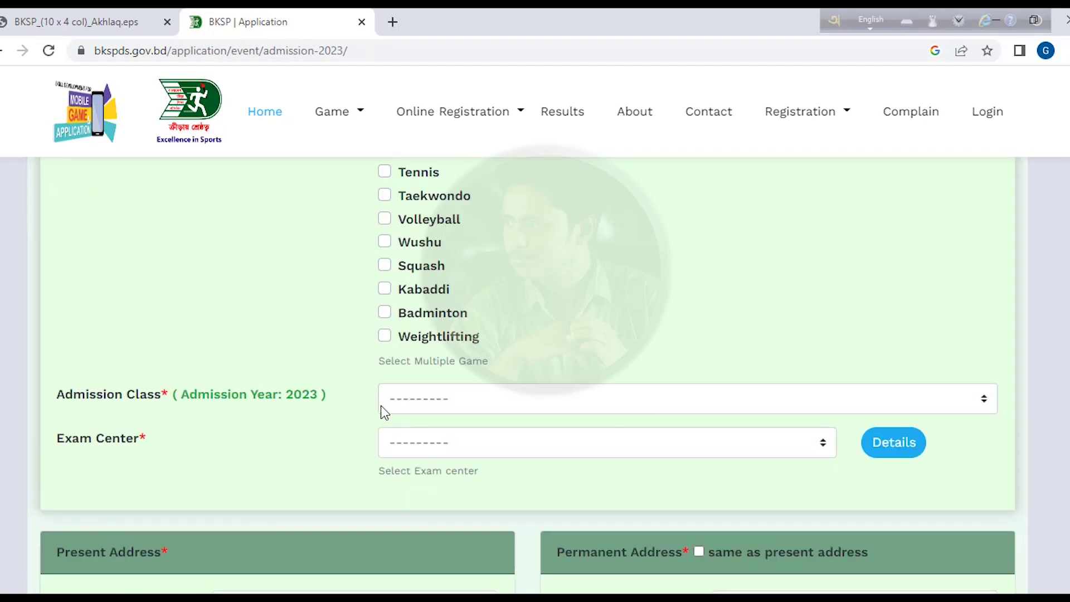
{"action": "left_click", "coordinate": [436, 402]}
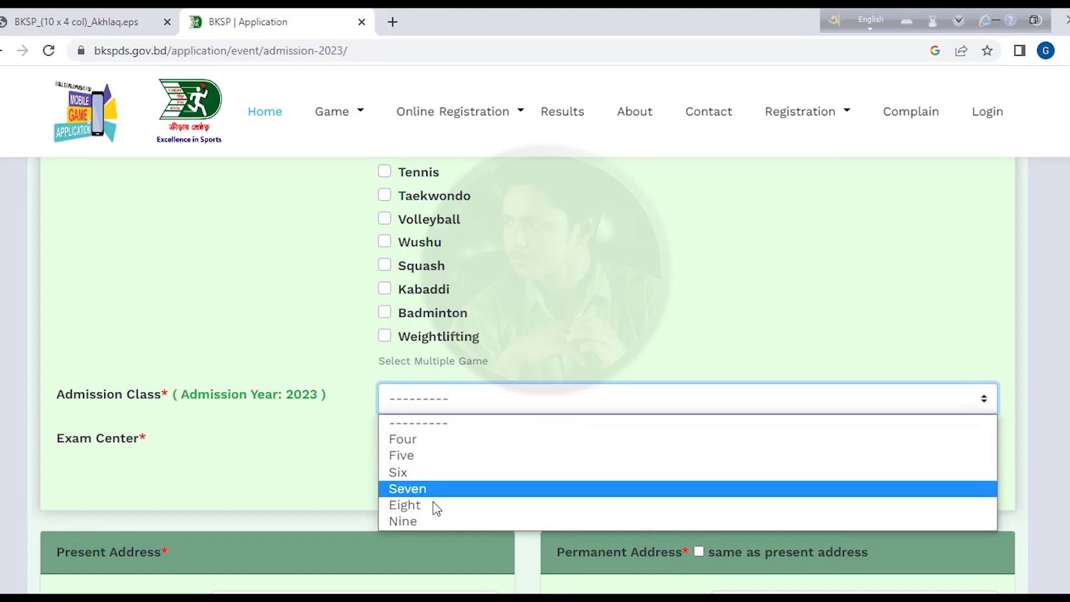
{"action": "scroll", "coordinate": [417, 326], "scroll_direction": "up", "scroll_amount": 7}
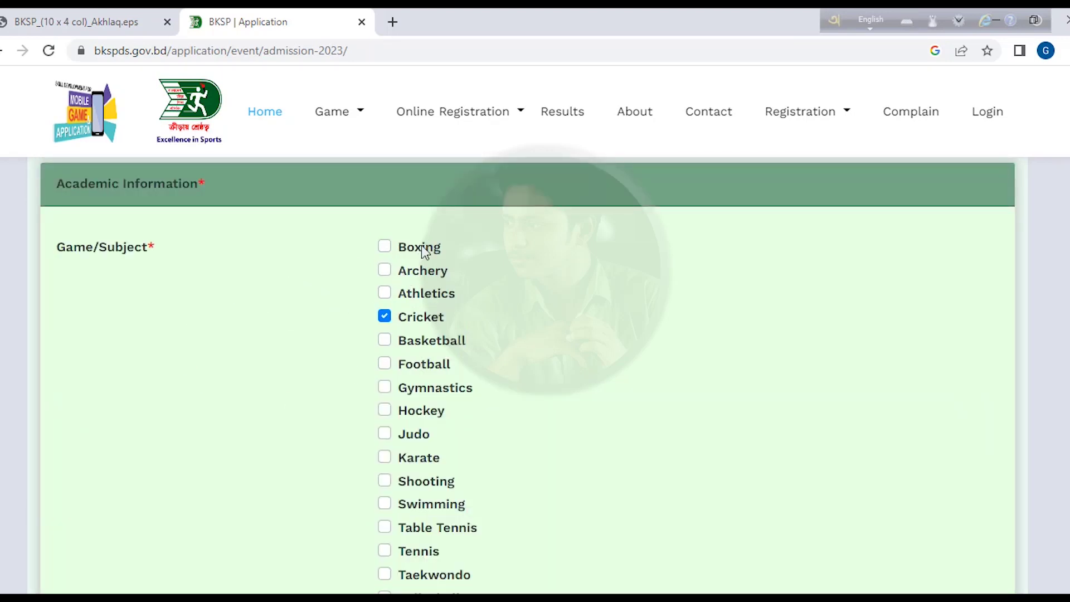
{"action": "scroll", "coordinate": [386, 338], "scroll_direction": "down", "scroll_amount": 3}
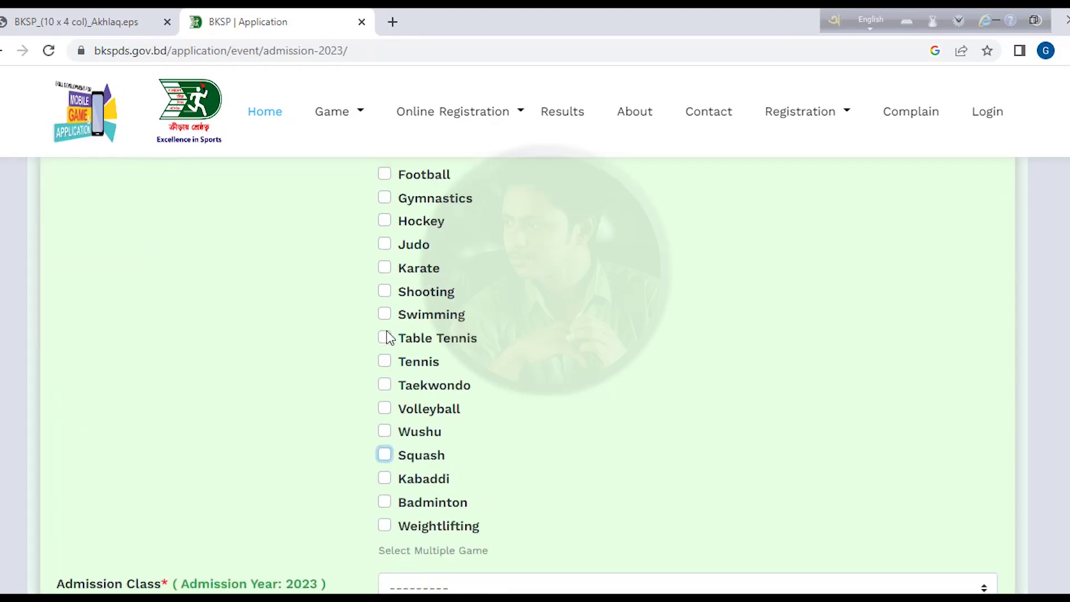
{"action": "left_click", "coordinate": [385, 293]}
- Choose admission class Seven and exam centre Chottogram RTC, then show the centre addresses
{"action": "scroll", "coordinate": [404, 350], "scroll_direction": "down", "scroll_amount": 4}
{"action": "left_click", "coordinate": [480, 344]}
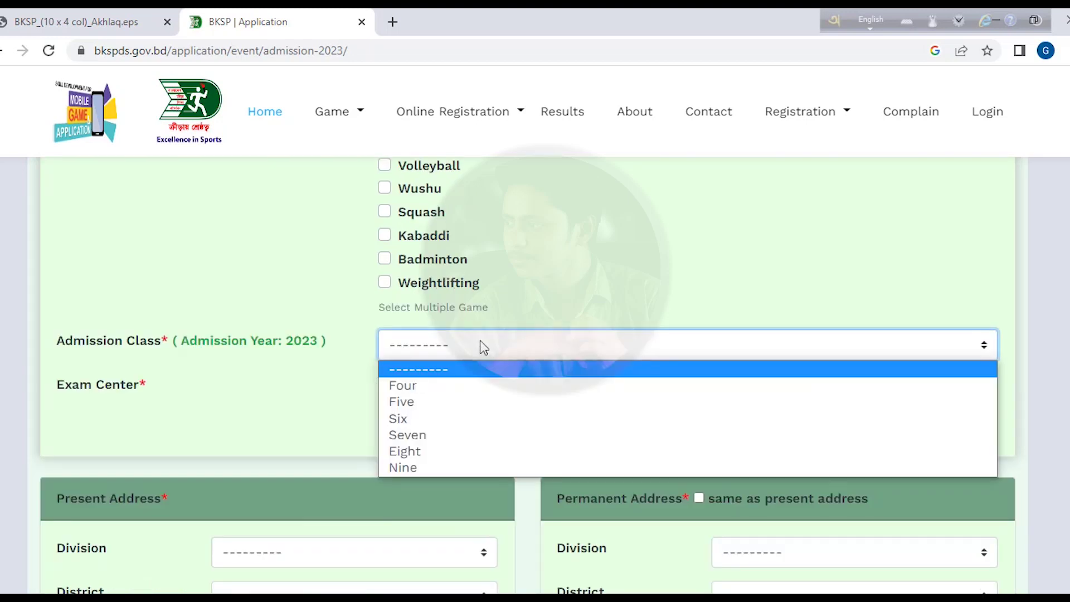
{"action": "left_click", "coordinate": [454, 435]}
{"action": "left_click", "coordinate": [426, 390]}
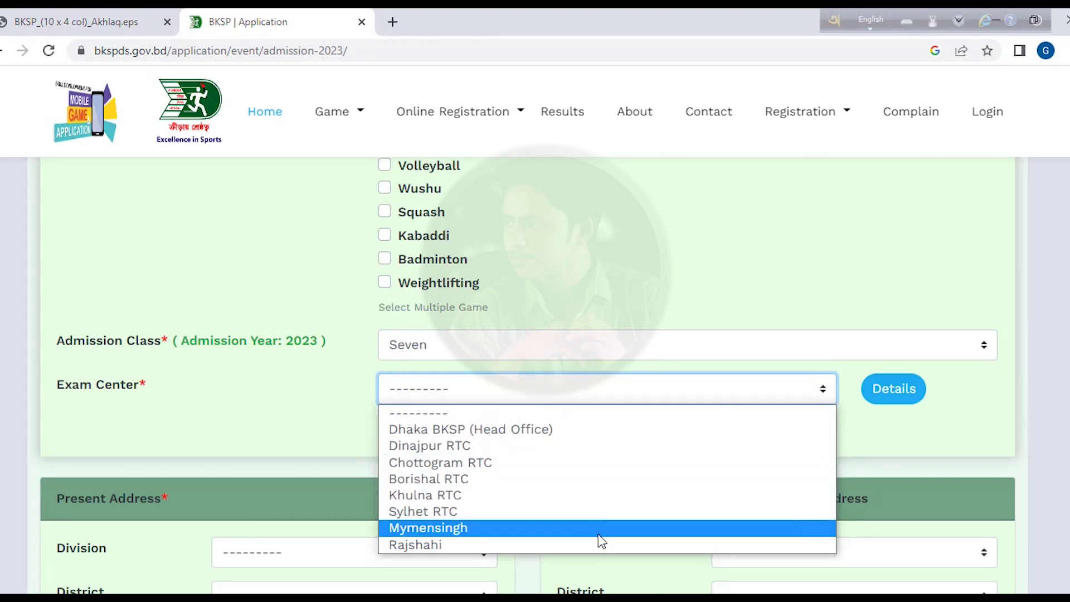
{"action": "left_click", "coordinate": [605, 462]}
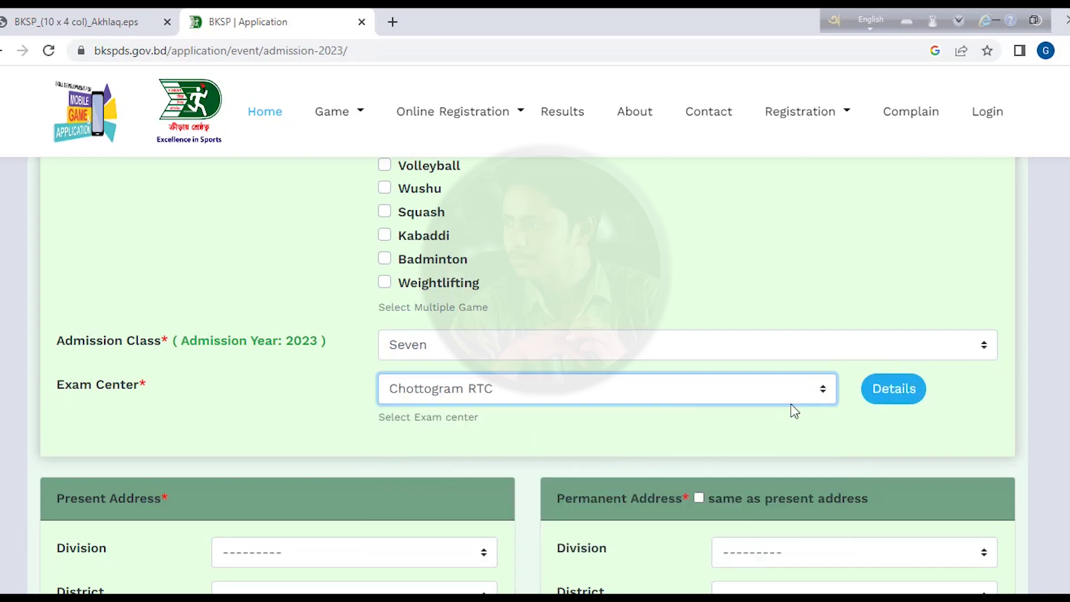
{"action": "left_click", "coordinate": [895, 403]}
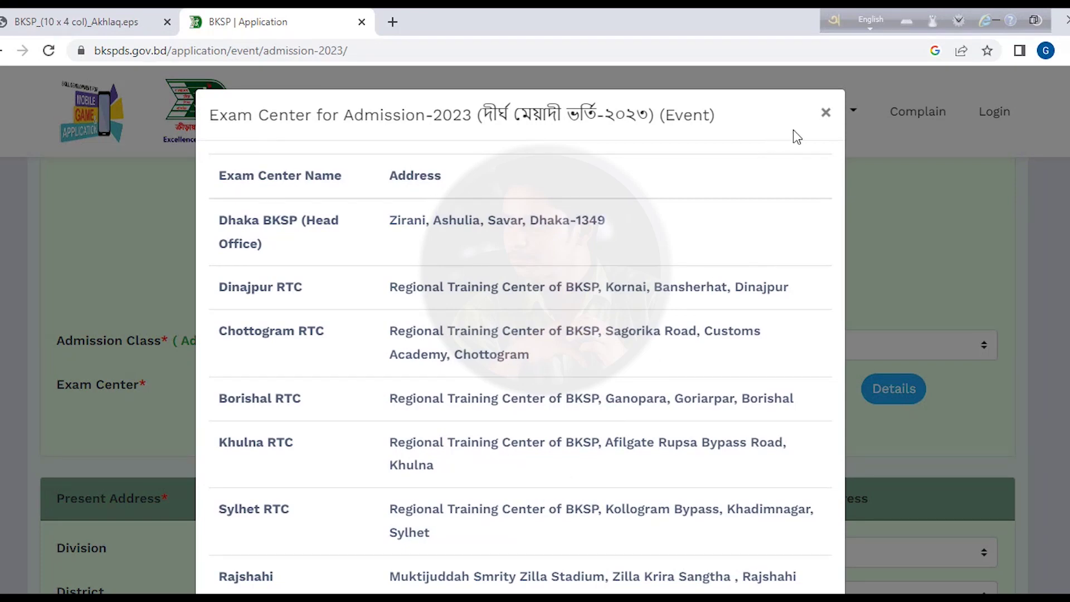
- Close the exam centre list and scroll down to the Present and Permanent Address sections
{"action": "left_click", "coordinate": [826, 113]}
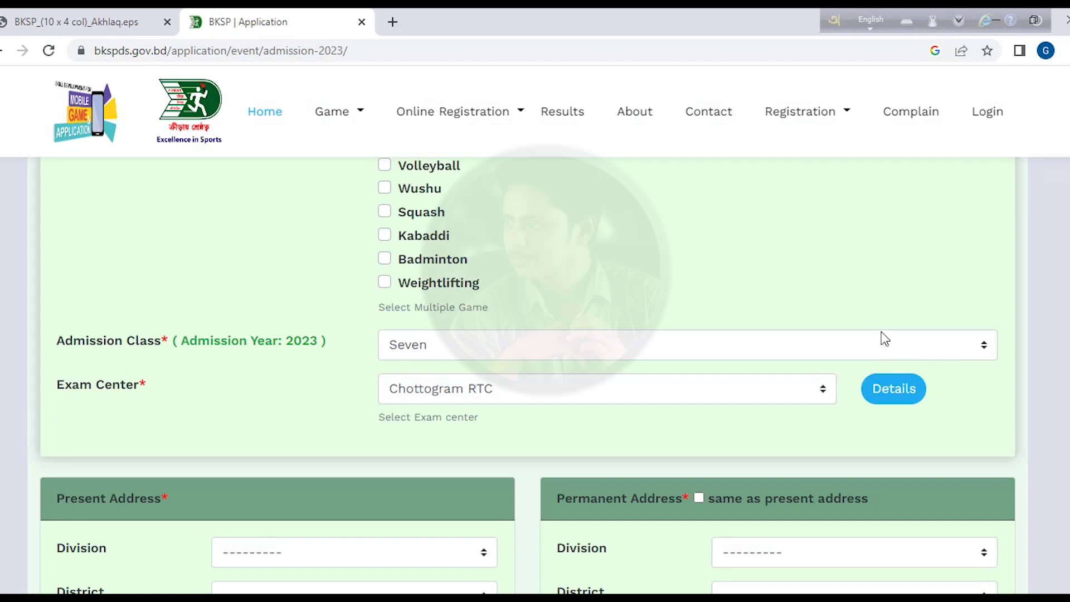
{"action": "scroll", "coordinate": [891, 362], "scroll_direction": "down", "scroll_amount": 5}
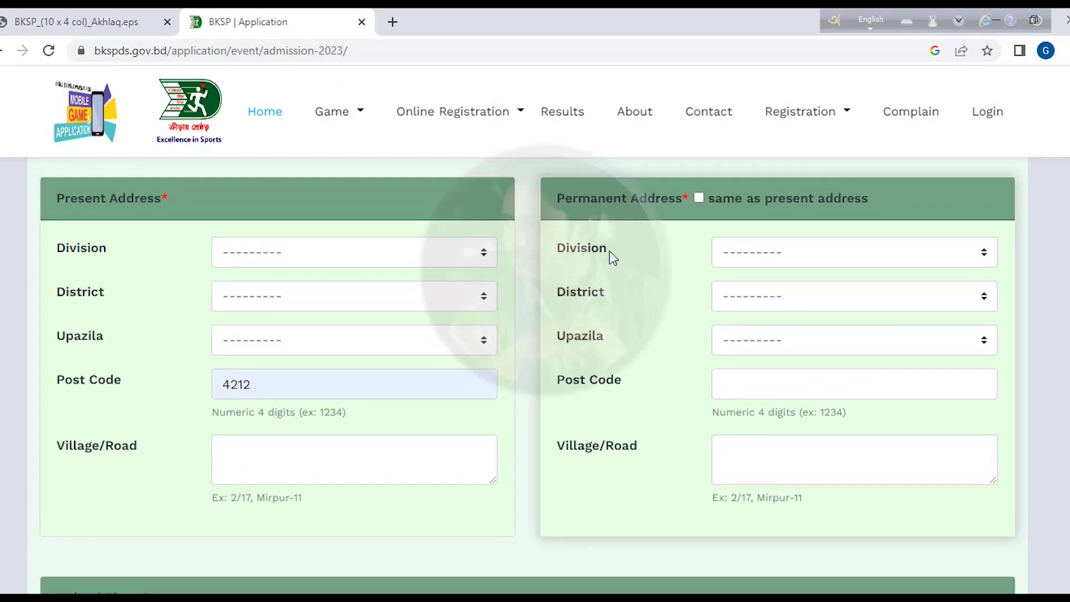
- Set the present address to Chattogram division, CHATTOGRAM district and Chandgaon upazila
{"action": "left_click", "coordinate": [383, 258]}
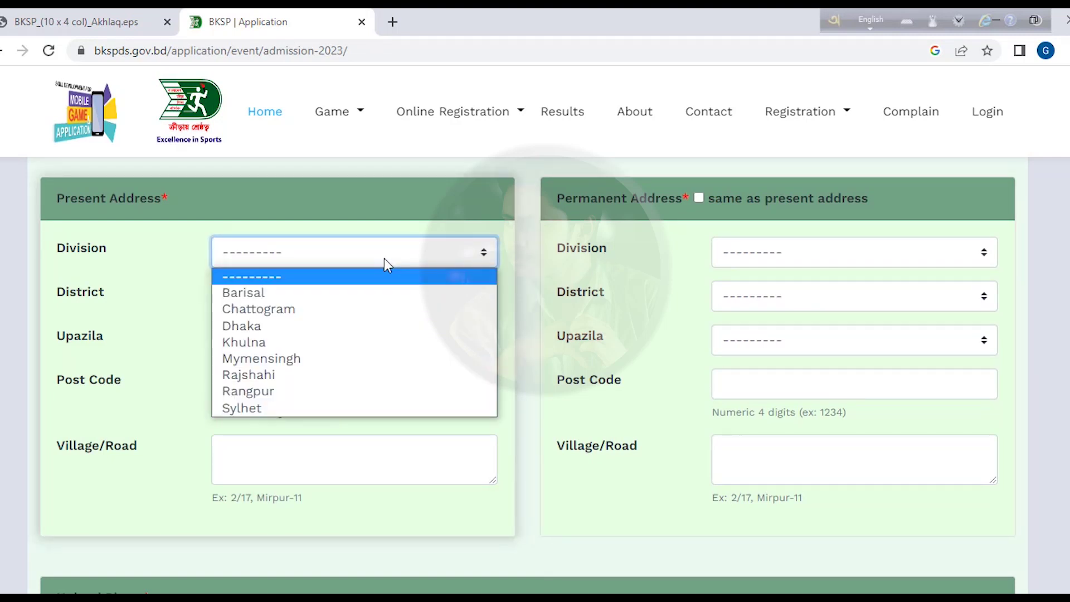
{"action": "left_click", "coordinate": [372, 310]}
{"action": "left_click", "coordinate": [356, 308]}
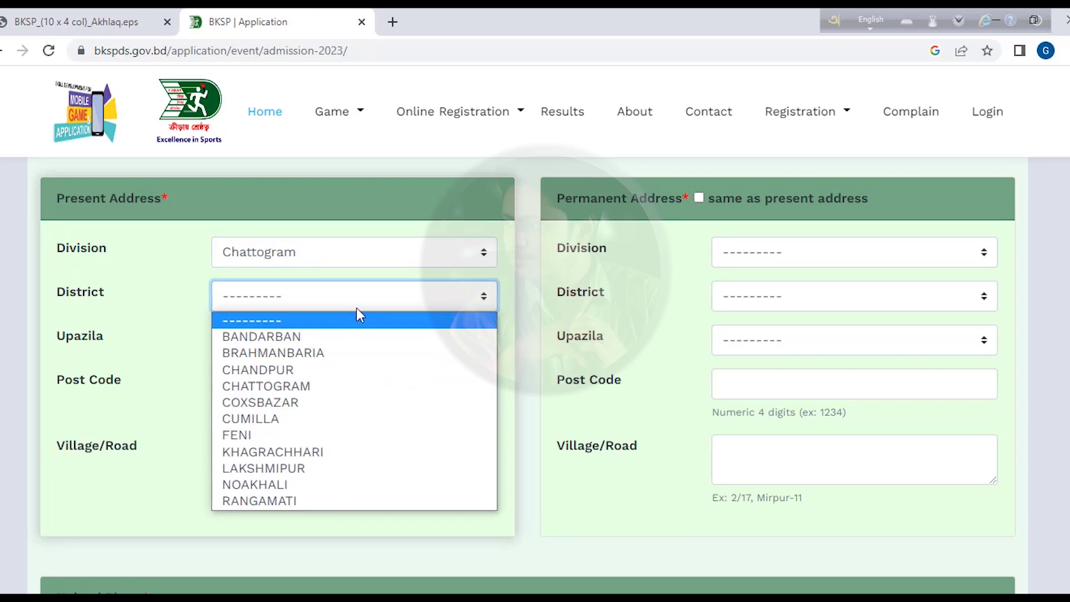
{"action": "left_click", "coordinate": [369, 386]}
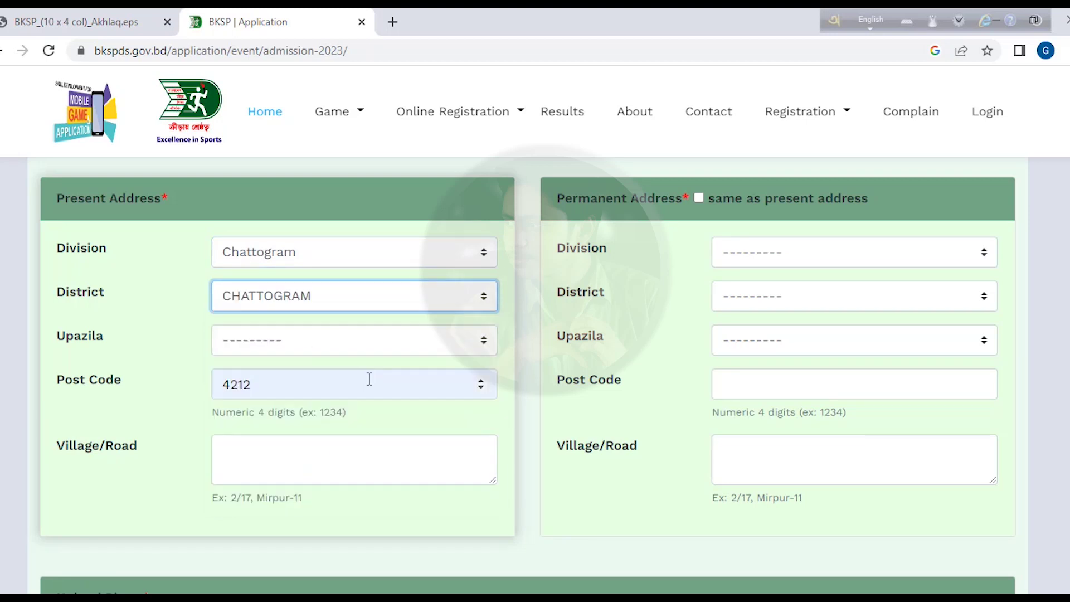
{"action": "left_click", "coordinate": [361, 347]}
{"action": "scroll", "coordinate": [388, 199], "scroll_direction": "down", "scroll_amount": 1}
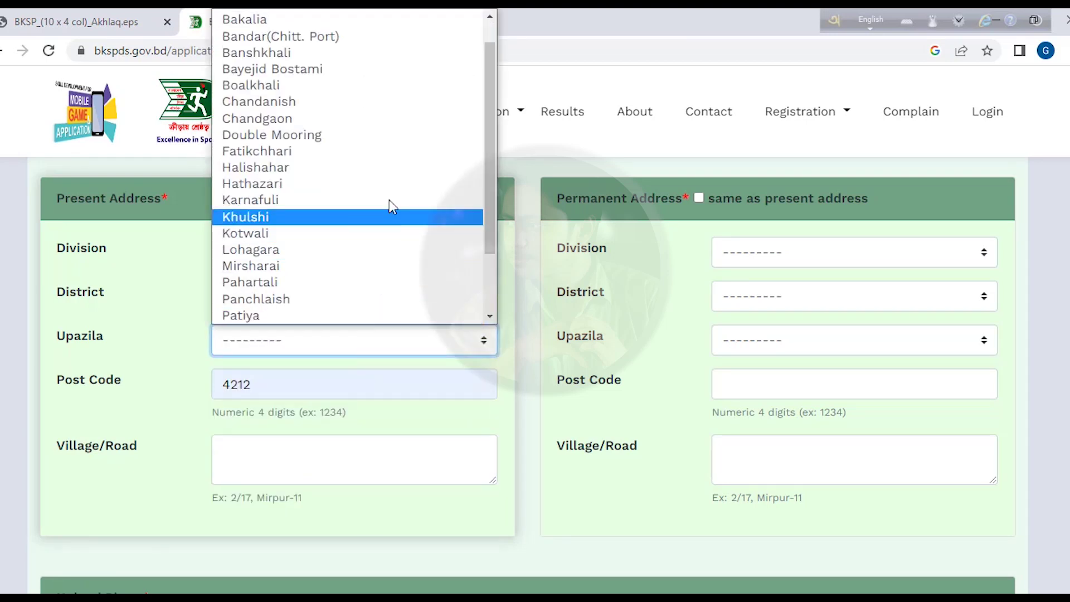
{"action": "left_click", "coordinate": [396, 115]}
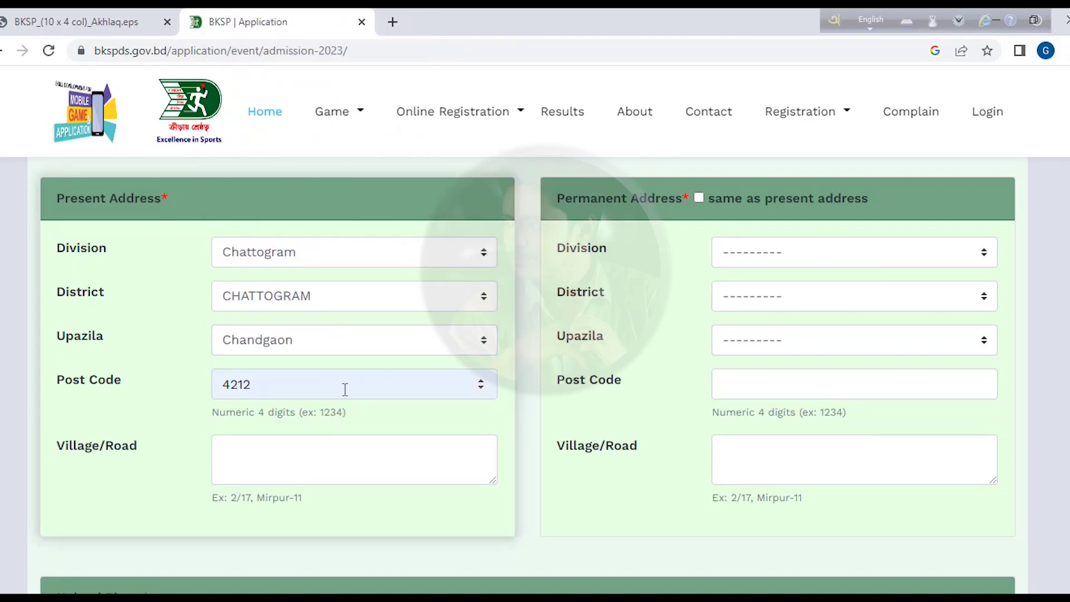
- Enter 'Chandgaon' as the village/road and make the permanent address the same as present
{"action": "left_click", "coordinate": [353, 460]}
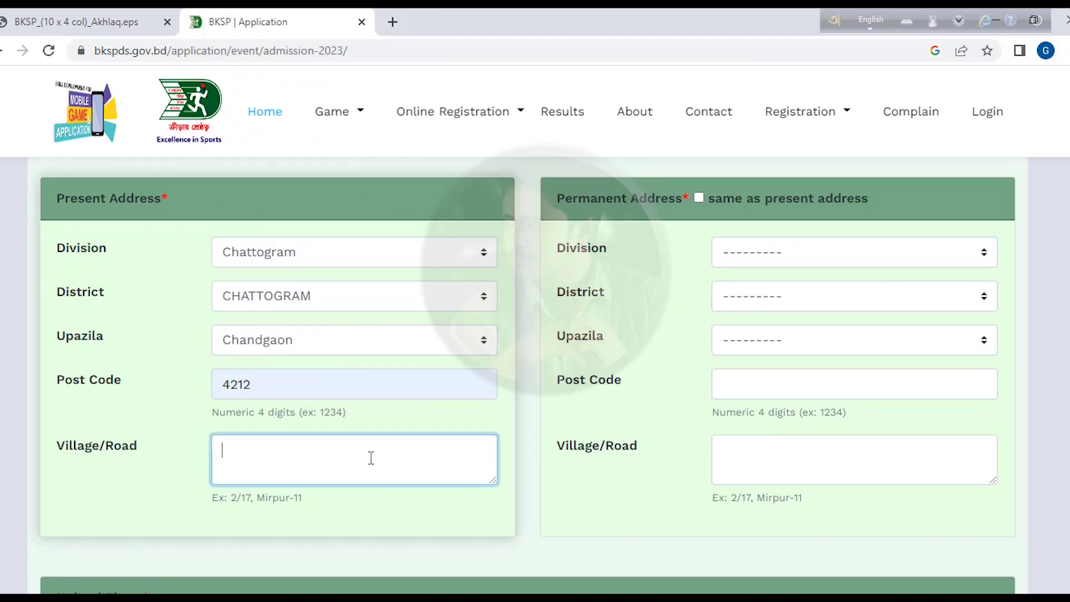
{"action": "type", "text": "Chandgaon"}
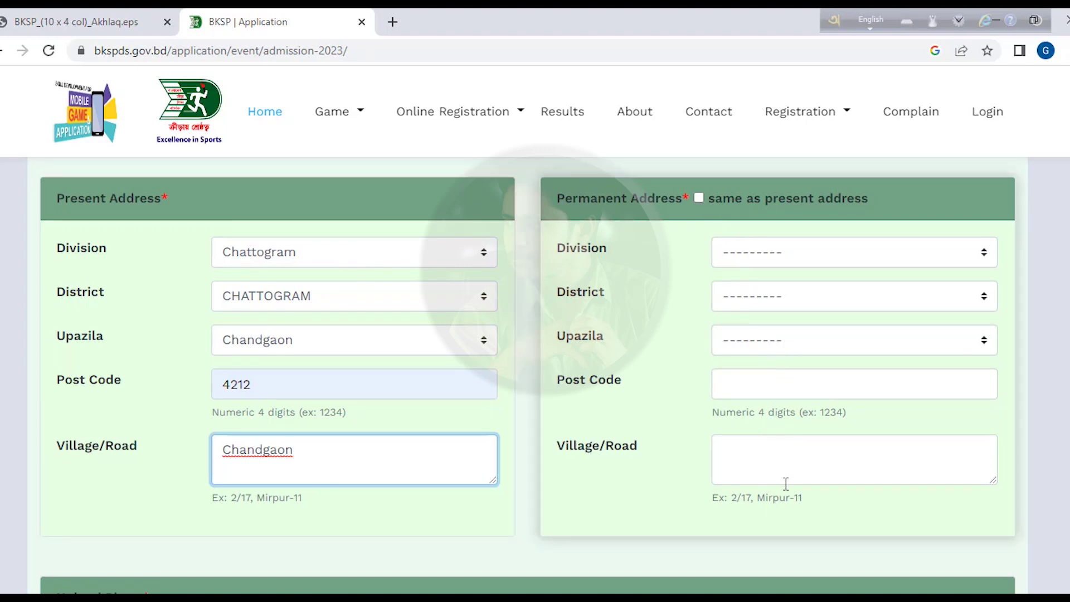
{"action": "left_click", "coordinate": [699, 198]}
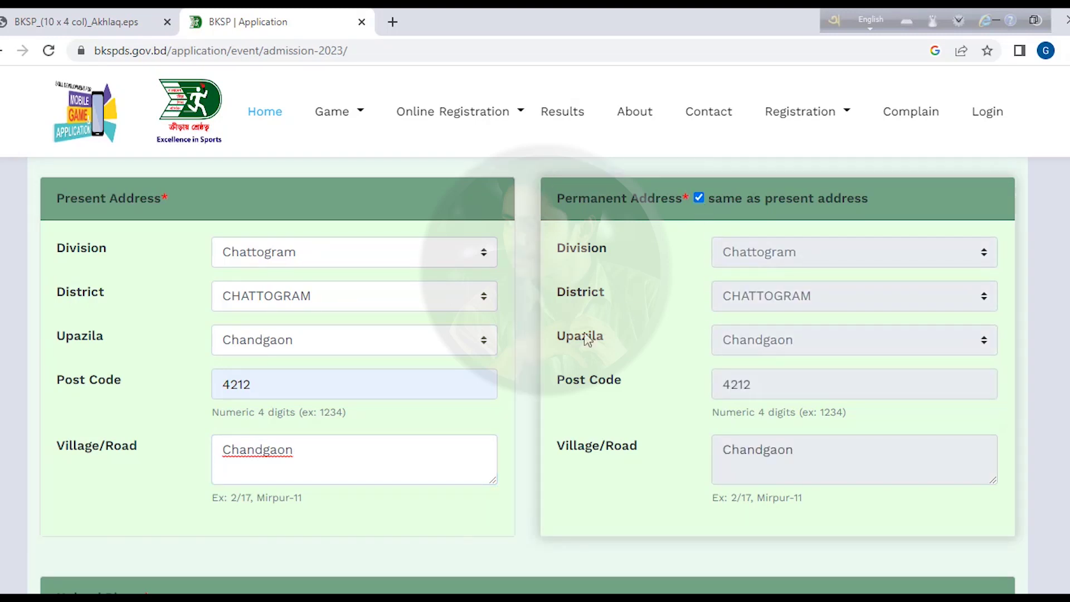
{"action": "scroll", "coordinate": [239, 317], "scroll_direction": "down", "scroll_amount": 10}
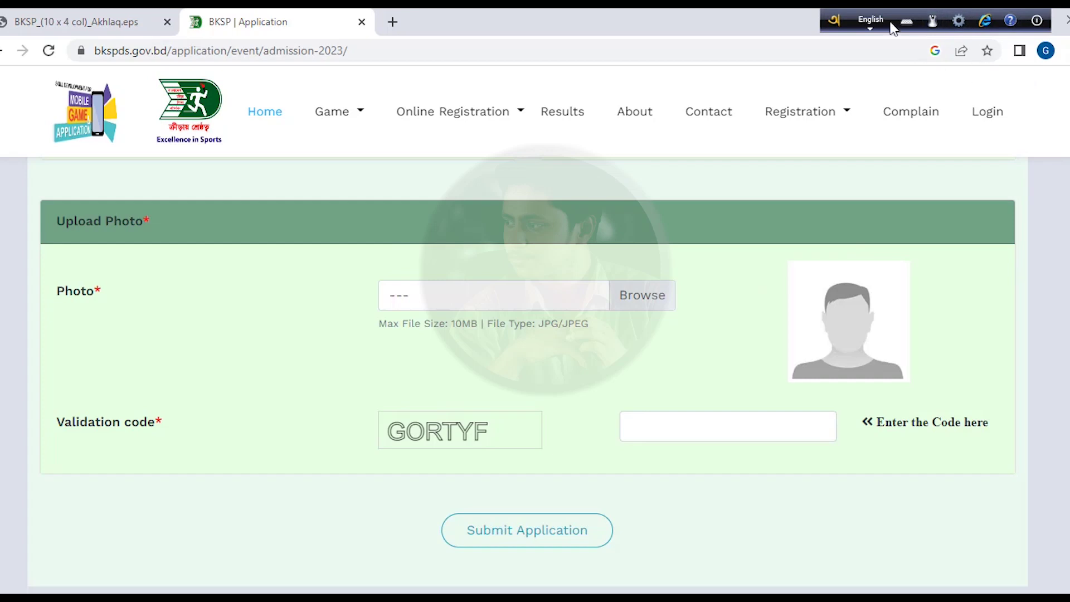
- Attach photo e1.jpg, enter the displayed validation code, and submit the application
{"action": "left_click", "coordinate": [646, 298]}
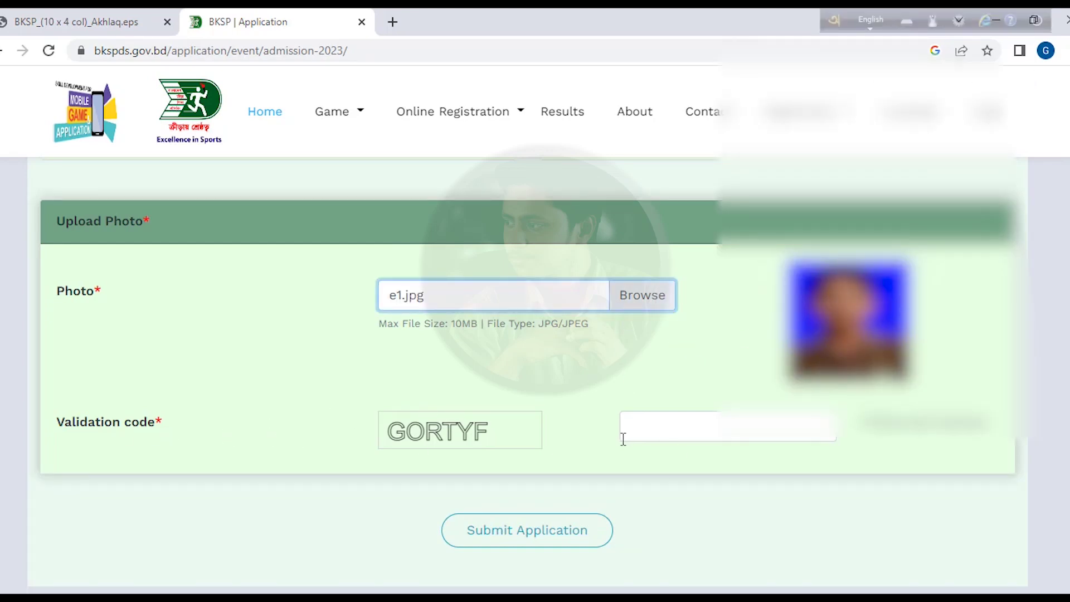
{"action": "left_click", "coordinate": [673, 428]}
{"action": "type", "text": "G"}
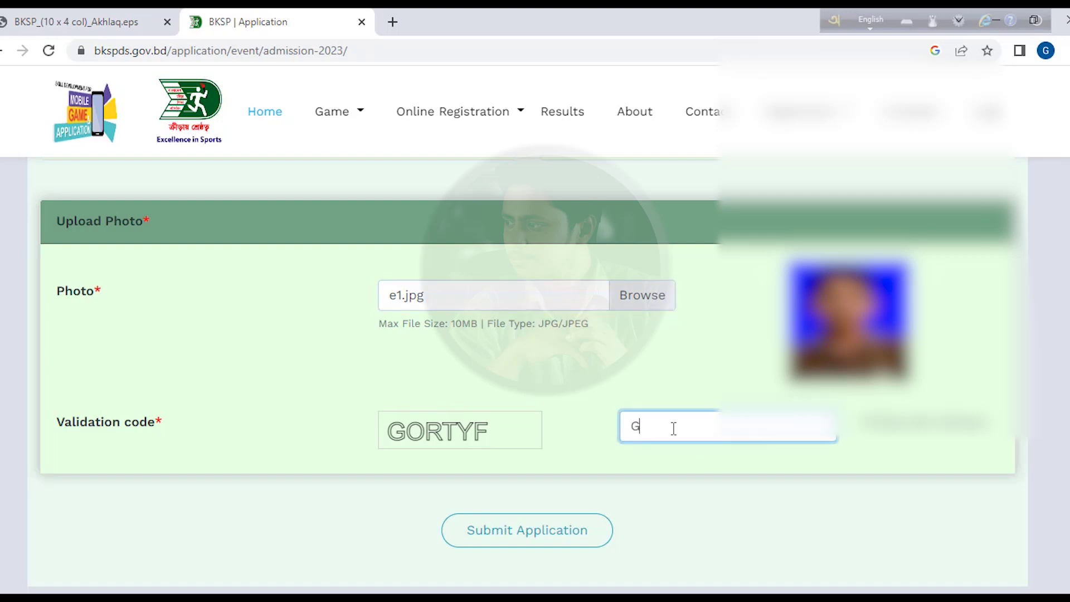
{"action": "type", "text": "ORTYF"}
{"action": "left_click", "coordinate": [559, 541]}
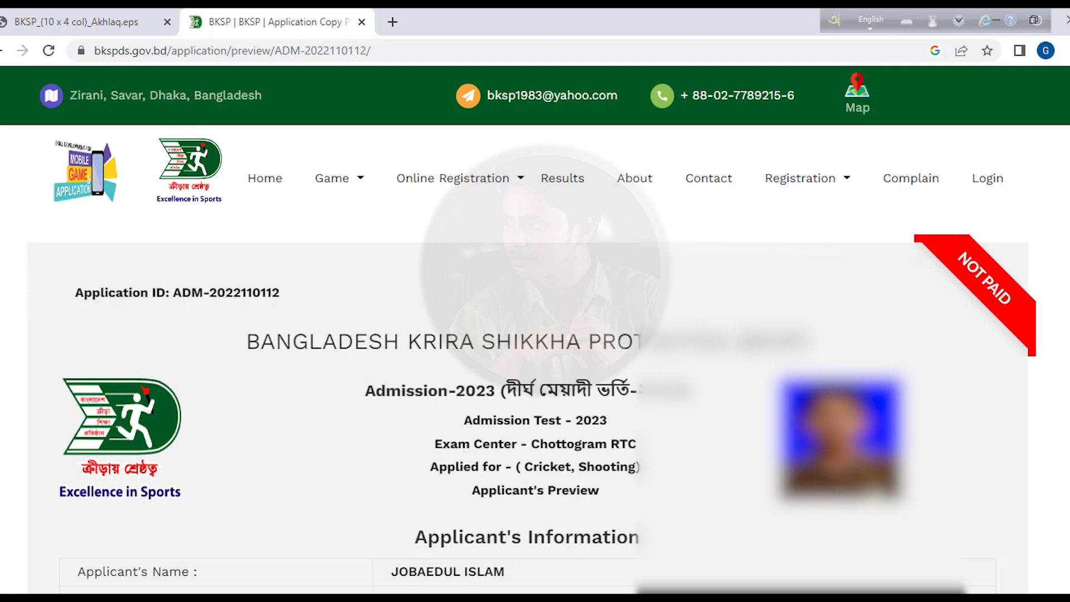
- Review the application preview and download the Applicant's Copy as a PDF
{"action": "scroll", "coordinate": [849, 246], "scroll_direction": "down", "scroll_amount": 10}
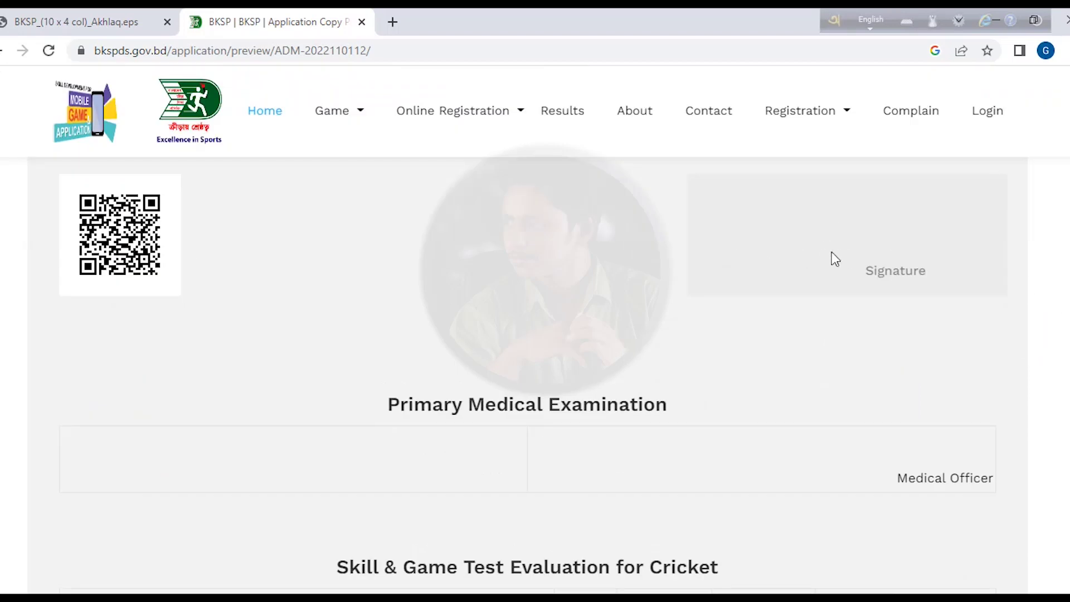
{"action": "scroll", "coordinate": [1059, 349], "scroll_direction": "up", "scroll_amount": 2}
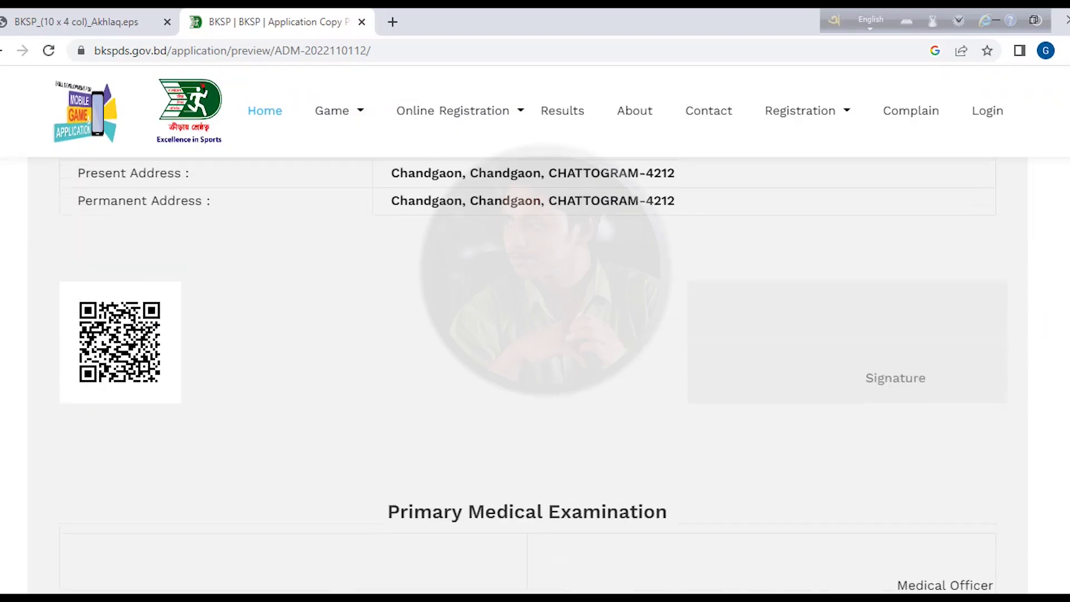
{"action": "scroll", "coordinate": [527, 359], "scroll_direction": "up", "scroll_amount": 3}
{"action": "scroll", "coordinate": [527, 360], "scroll_direction": "down", "scroll_amount": 5}
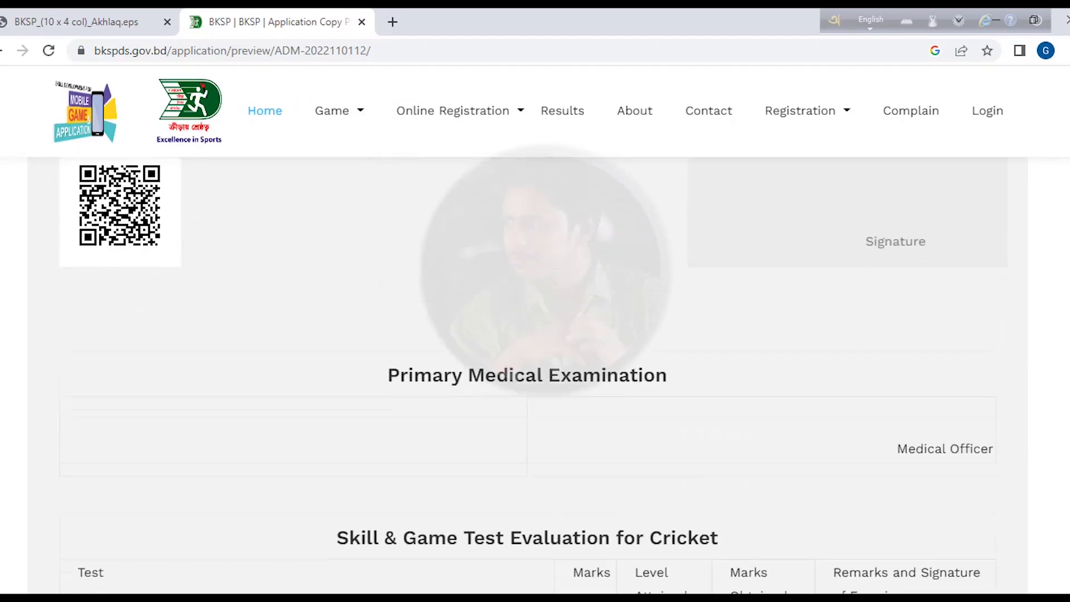
{"action": "scroll", "coordinate": [527, 360], "scroll_direction": "down", "scroll_amount": 2}
{"action": "scroll", "coordinate": [606, 322], "scroll_direction": "down", "scroll_amount": 4}
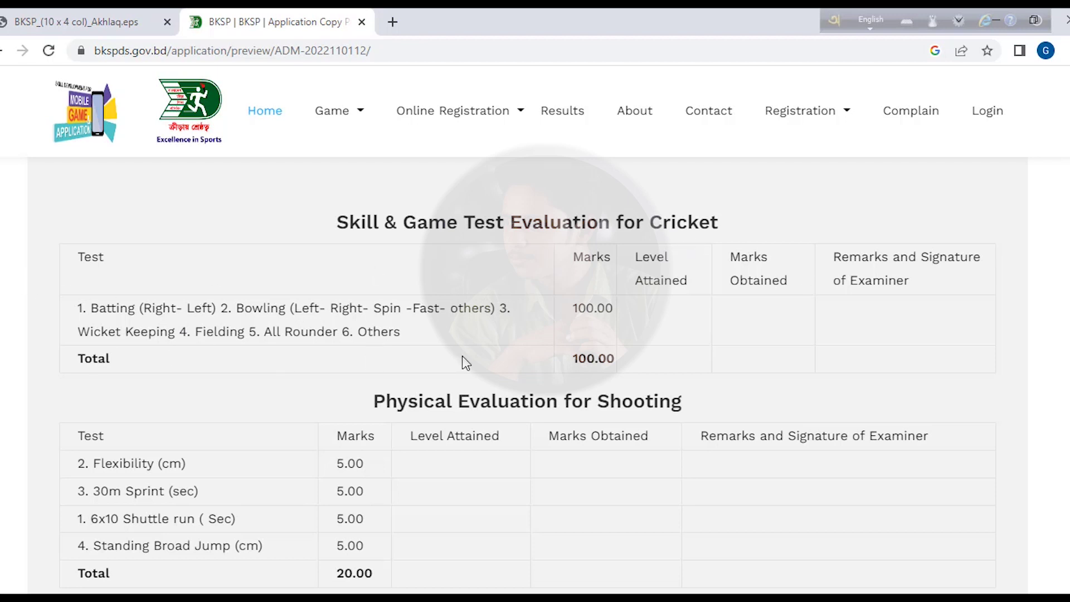
{"action": "scroll", "coordinate": [480, 284], "scroll_direction": "down", "scroll_amount": 3}
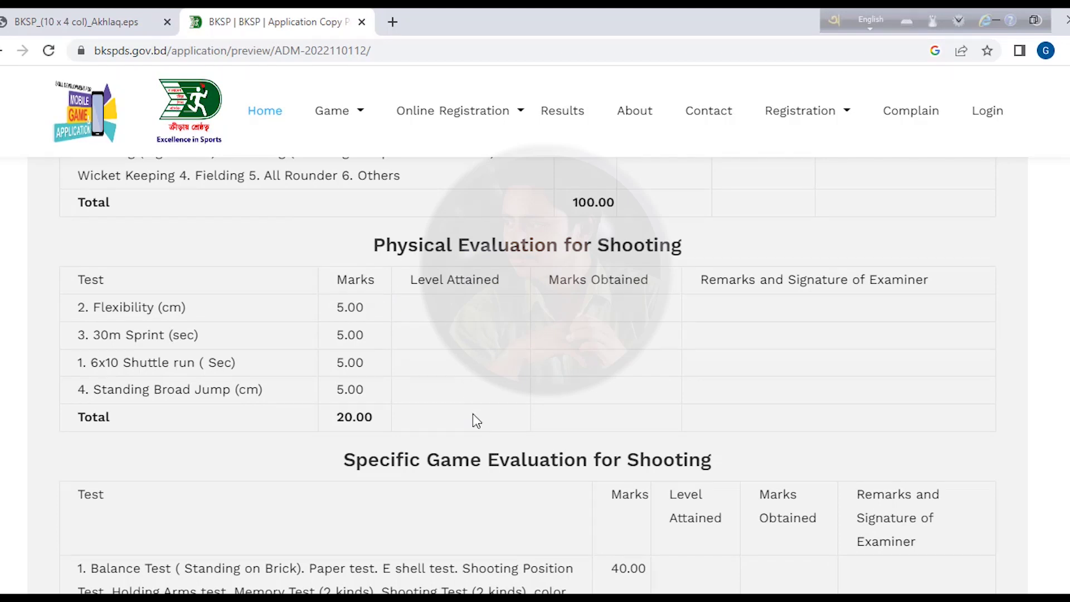
{"action": "scroll", "coordinate": [527, 351], "scroll_direction": "down", "scroll_amount": 5}
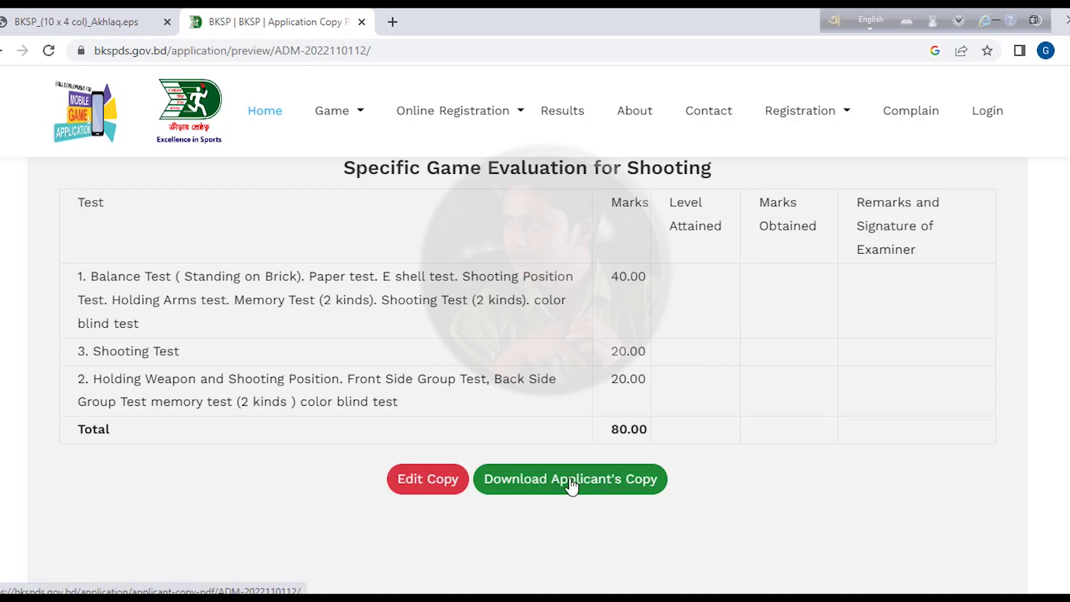
{"action": "left_click", "coordinate": [592, 487]}
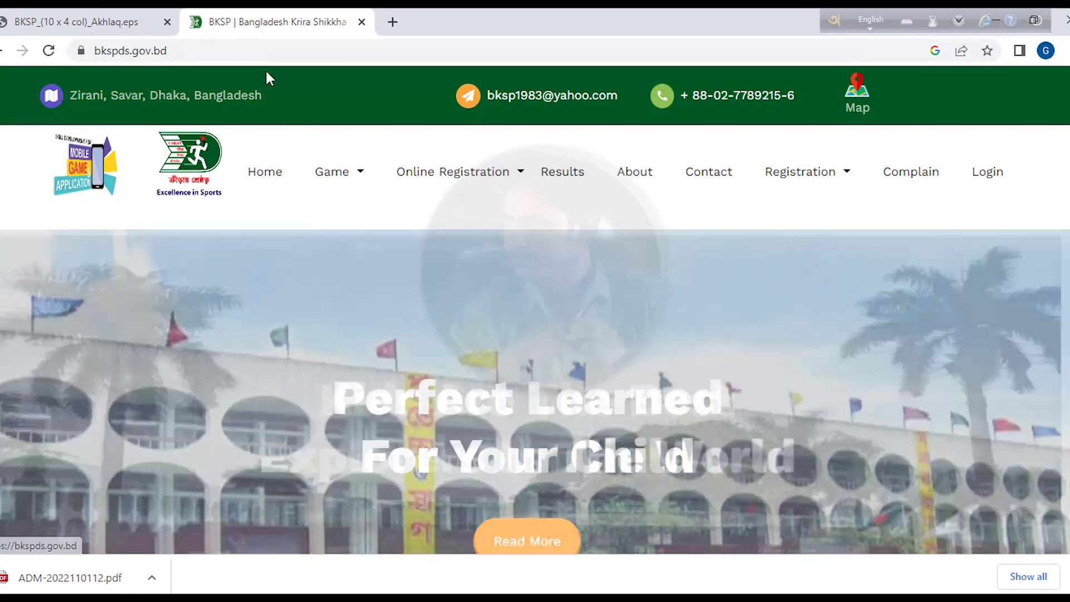
- Go to Online Registration > Download Applicant Copy page
{"action": "left_click", "coordinate": [406, 172]}
{"action": "left_click", "coordinate": [471, 181]}
{"action": "left_click", "coordinate": [468, 178]}
{"action": "left_click", "coordinate": [444, 237]}
{"action": "left_click", "coordinate": [467, 177]}
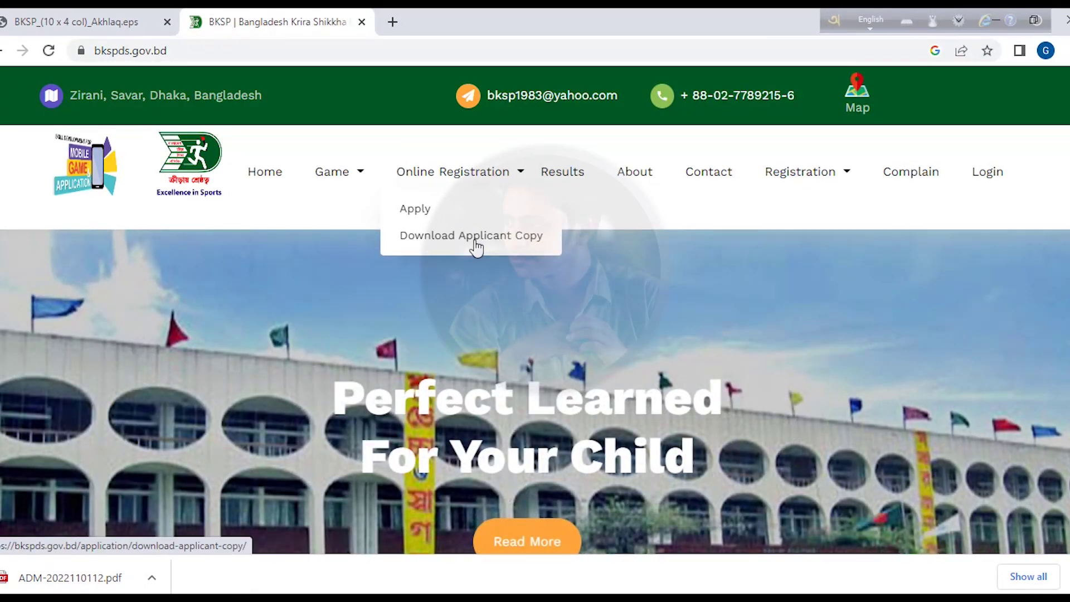
{"action": "left_click", "coordinate": [476, 245]}
{"action": "scroll", "coordinate": [392, 283], "scroll_direction": "down", "scroll_amount": 4}
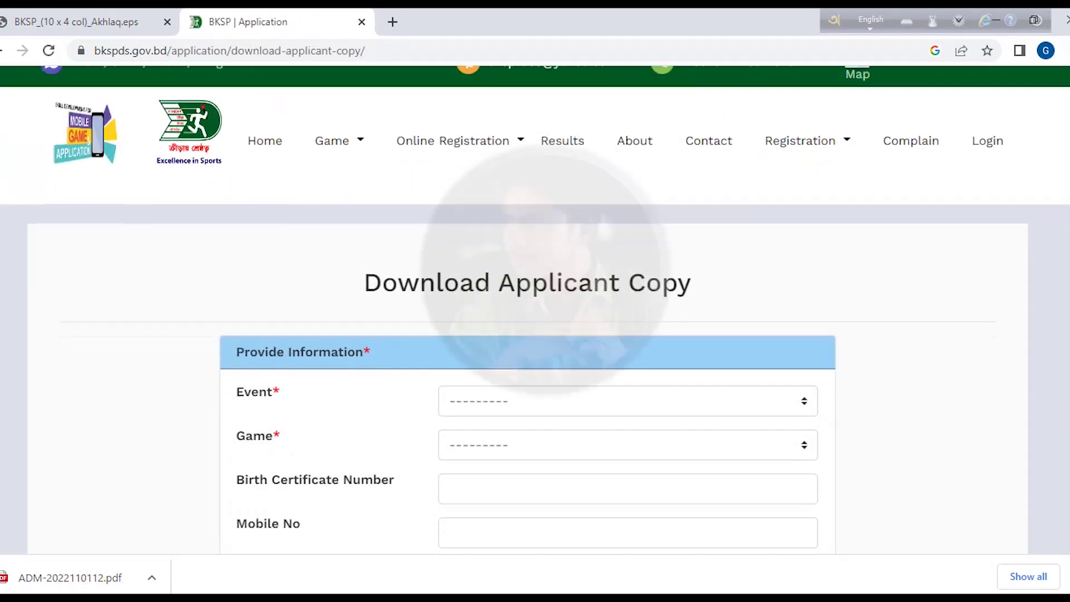
- Fill in Event Admission-2023, Game Cricket and the applicant's birth certificate number
{"action": "left_click", "coordinate": [570, 216]}
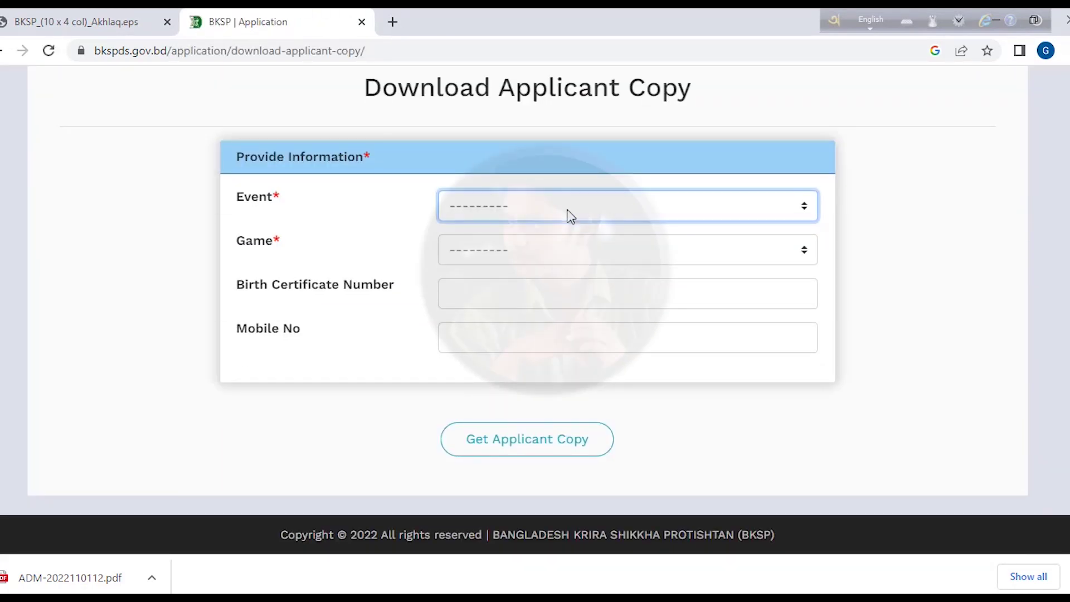
{"action": "left_click", "coordinate": [569, 216]}
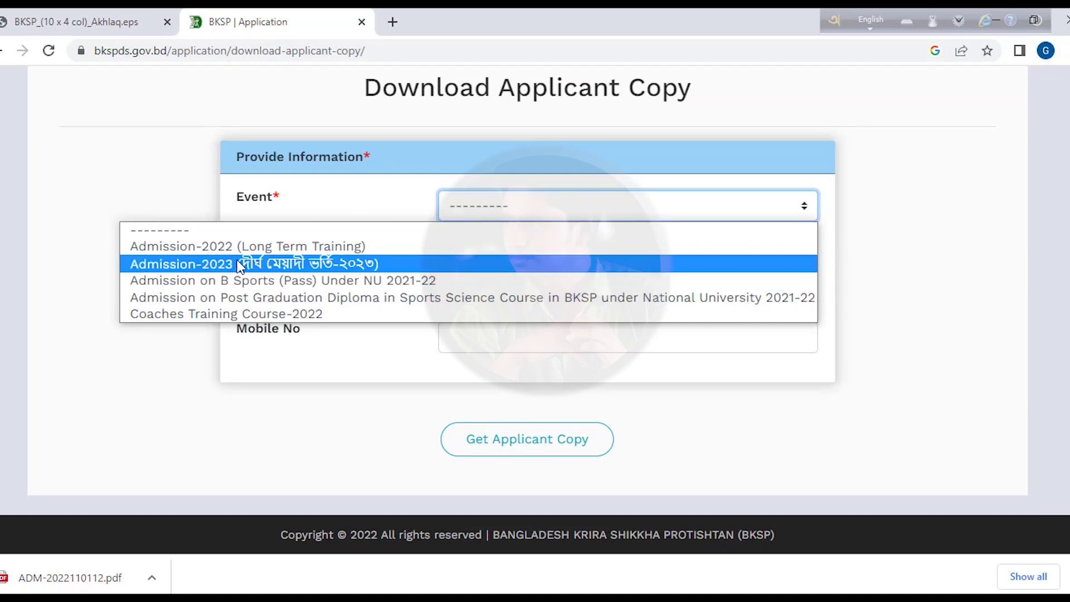
{"action": "left_click", "coordinate": [301, 267]}
{"action": "left_click", "coordinate": [496, 248]}
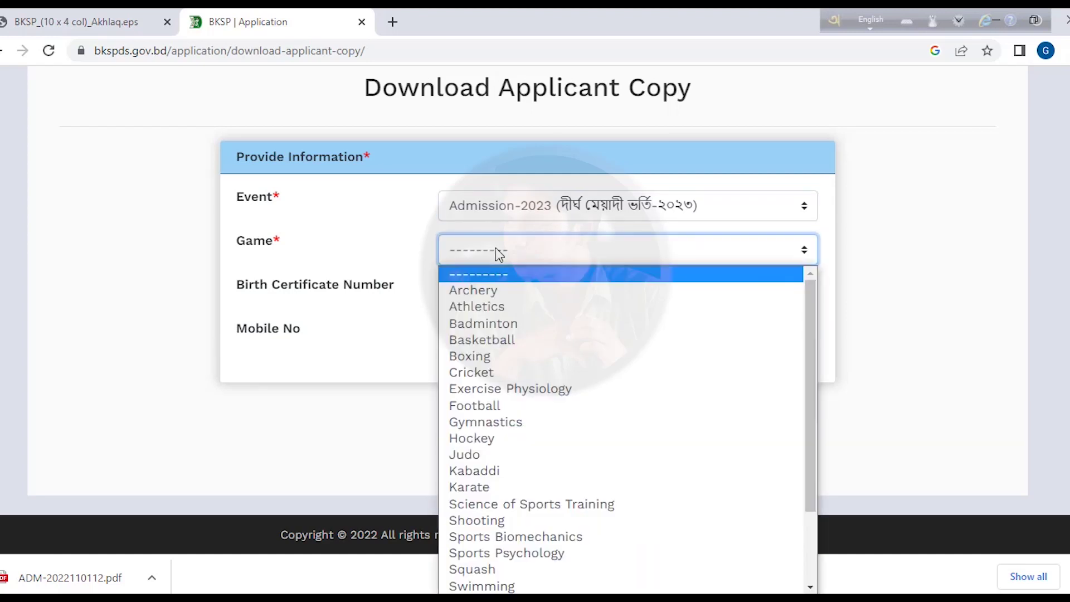
{"action": "left_click", "coordinate": [493, 372]}
{"action": "left_click", "coordinate": [511, 295]}
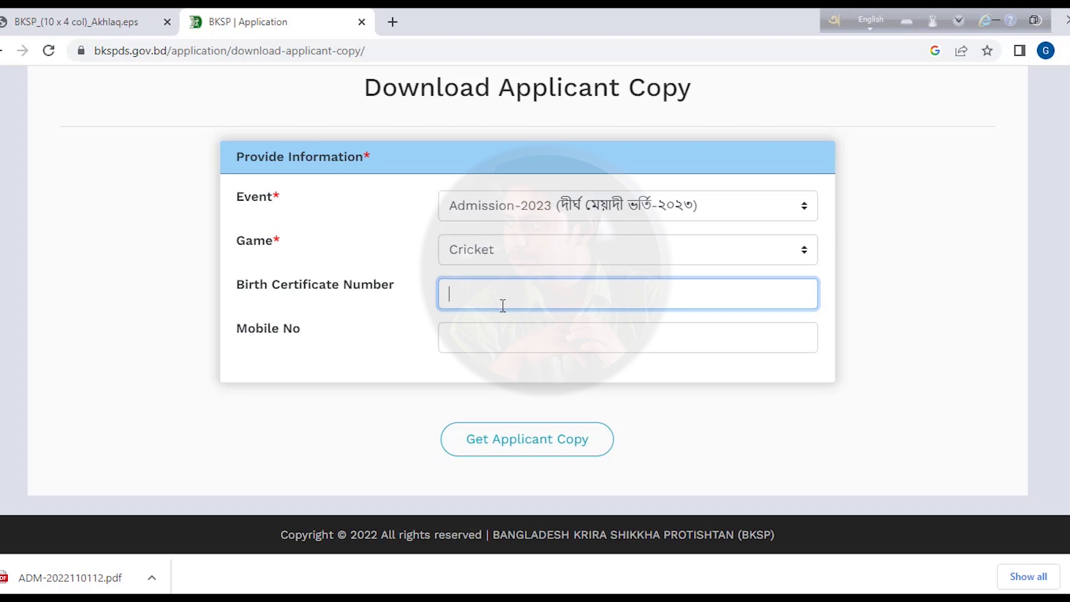
{"action": "left_click", "coordinate": [487, 347]}
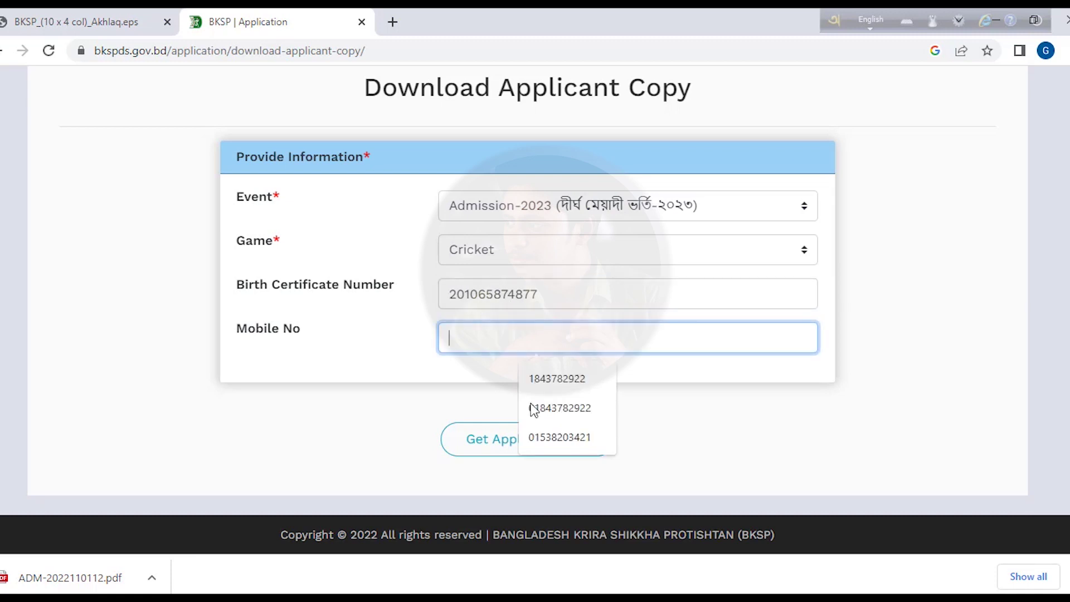
{"action": "triple_click", "coordinate": [383, 342]}
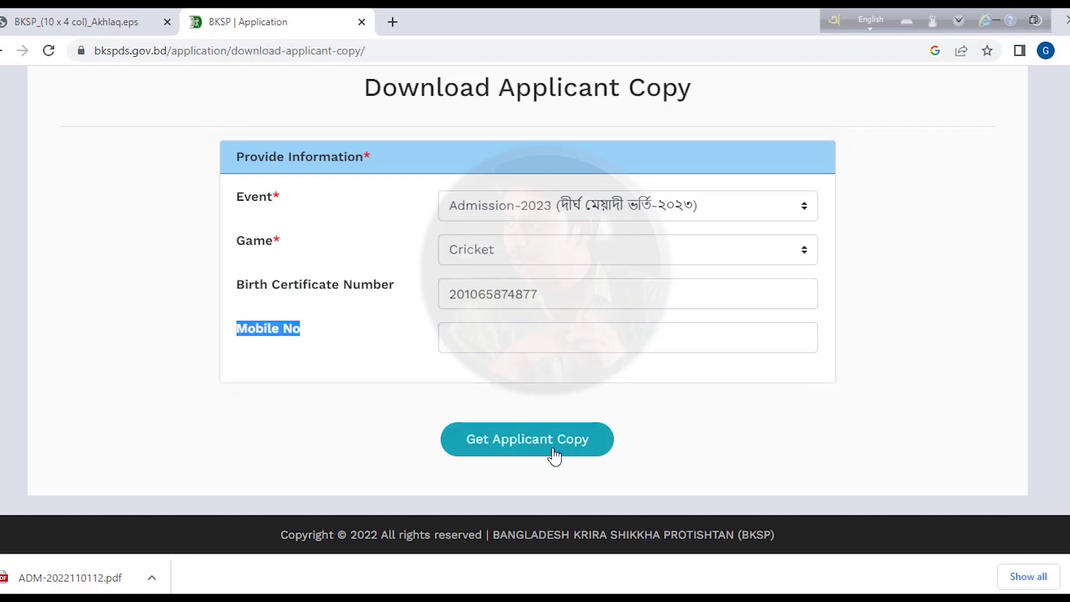